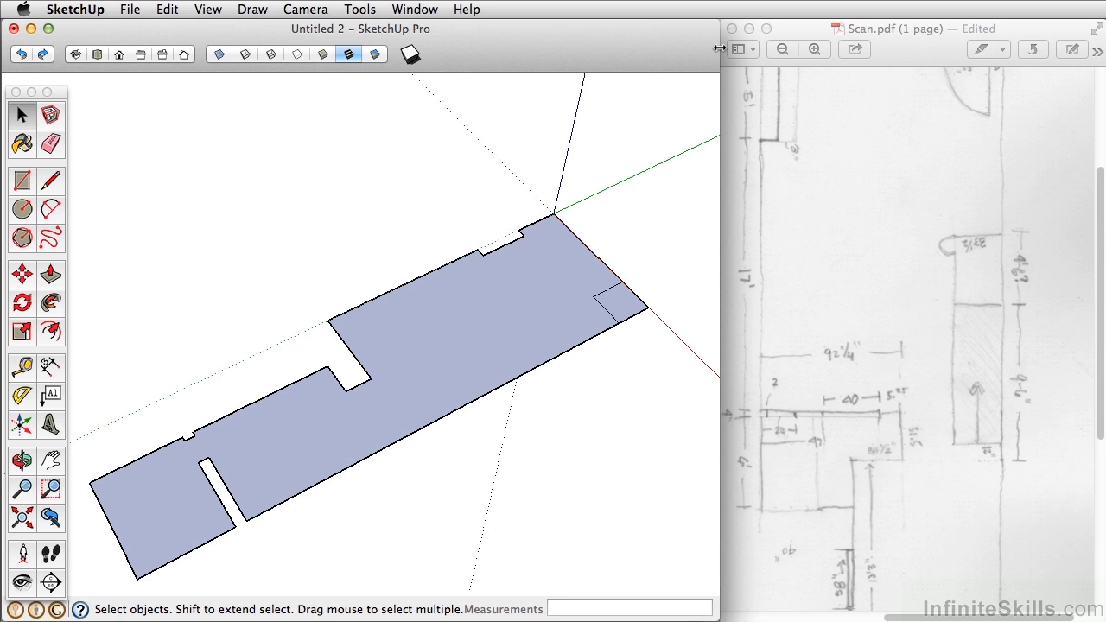
Step: Widen the model window over the scanned sketch and set an angled 3D view of the whole floor plan
drag(719, 48, 1102, 62)
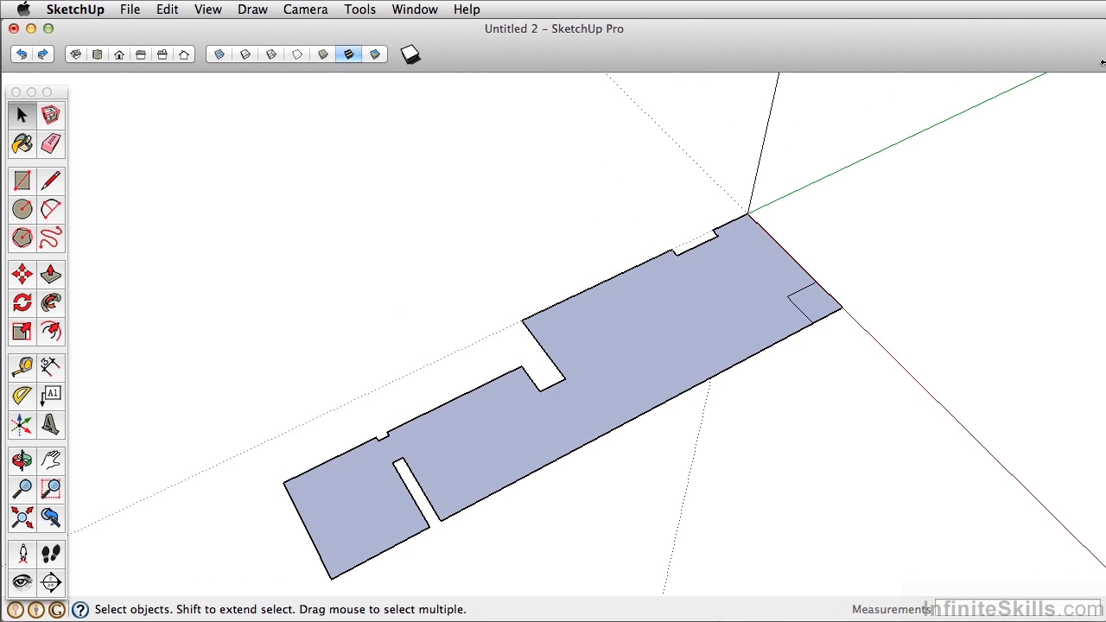
middle_drag(696, 341, 570, 350)
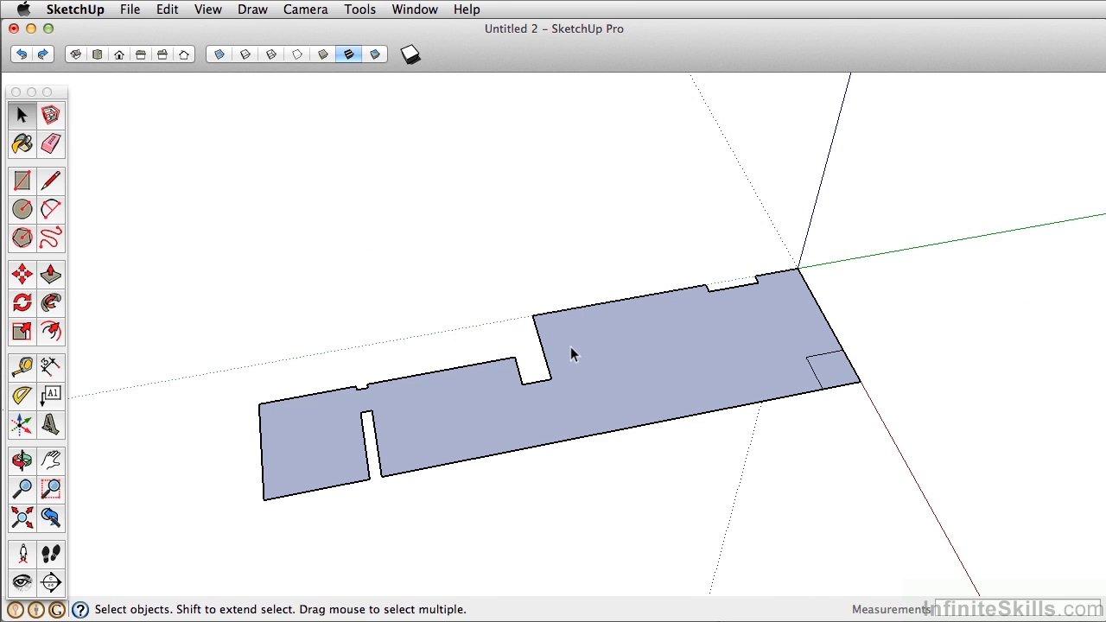
click(97, 55)
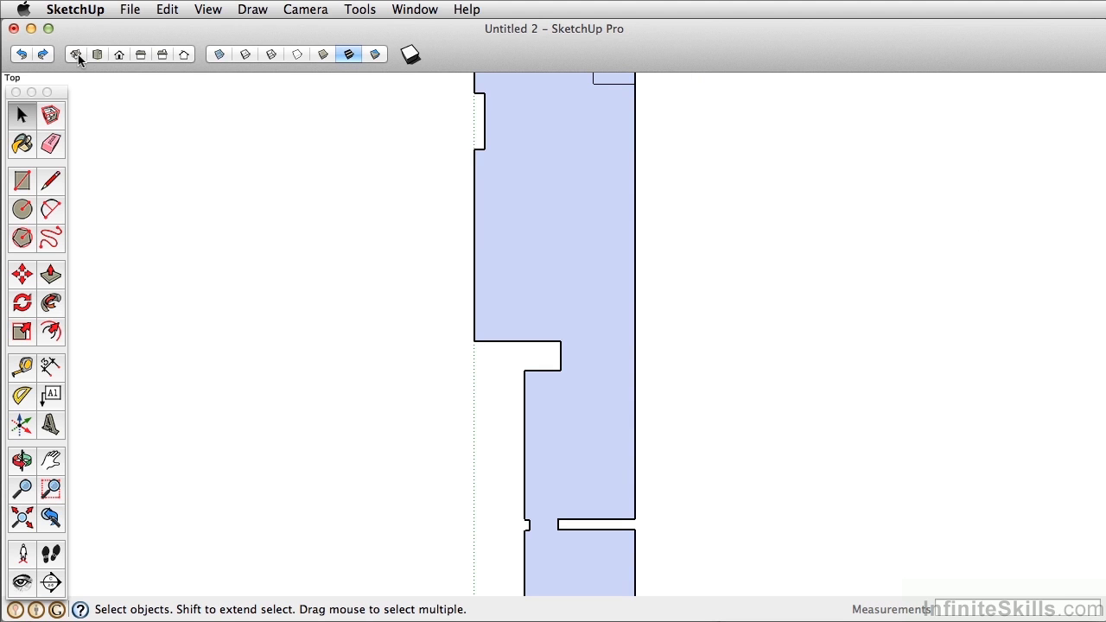
click(76, 54)
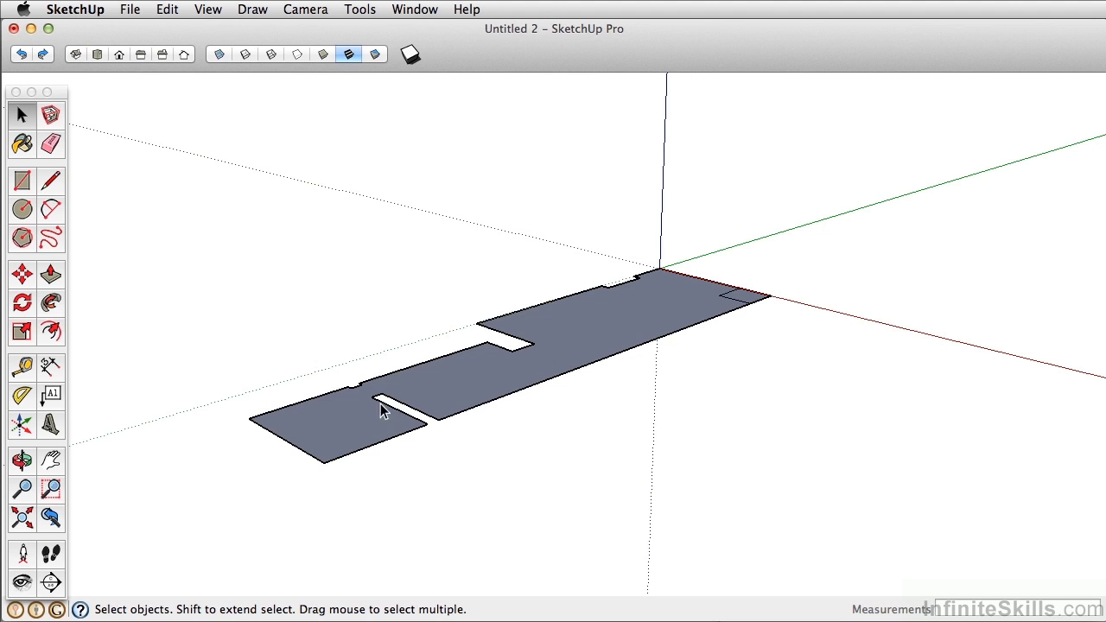
middle_drag(383, 409, 434, 332)
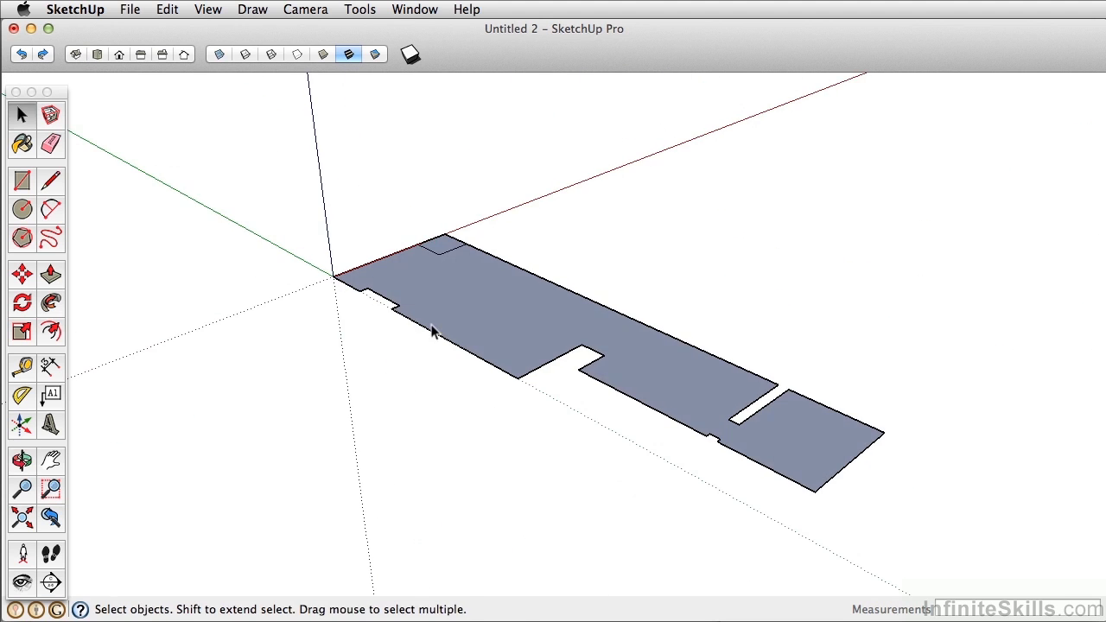
click(77, 55)
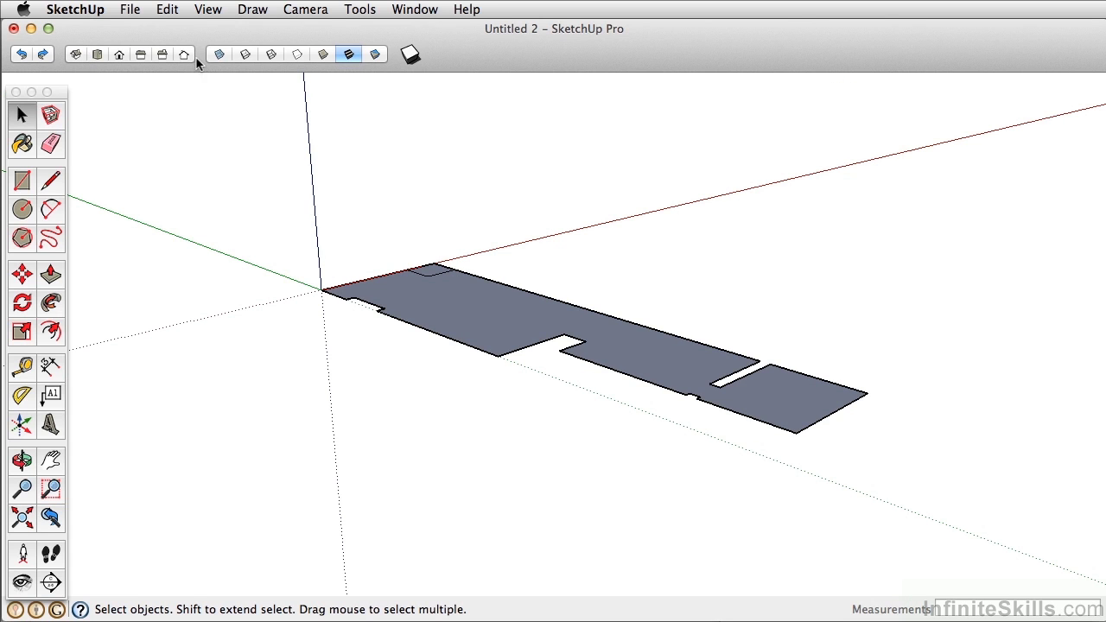
middle_drag(421, 364, 427, 261)
middle_drag(435, 200, 346, 235)
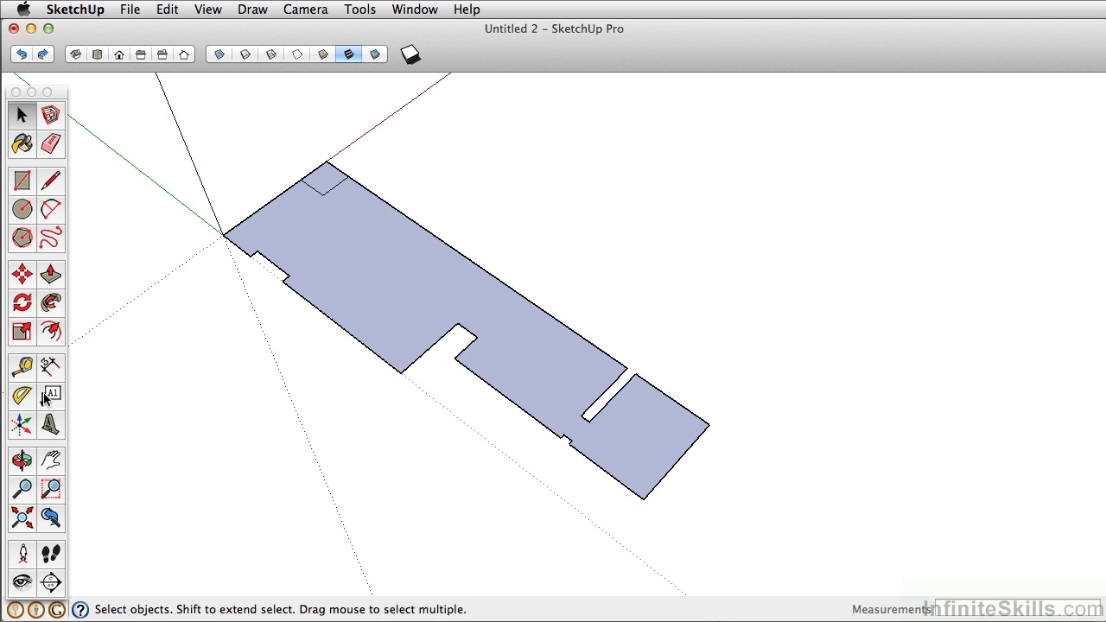
Step: Offset the floor plan's outline outward by 6 inches to create the wall thickness
click(50, 335)
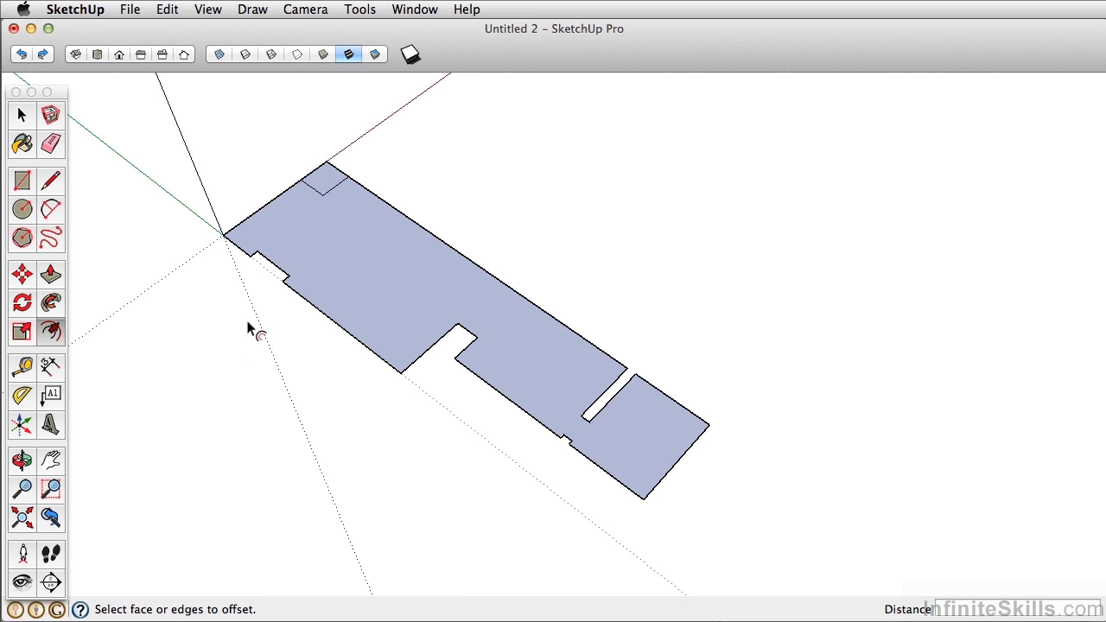
click(316, 294)
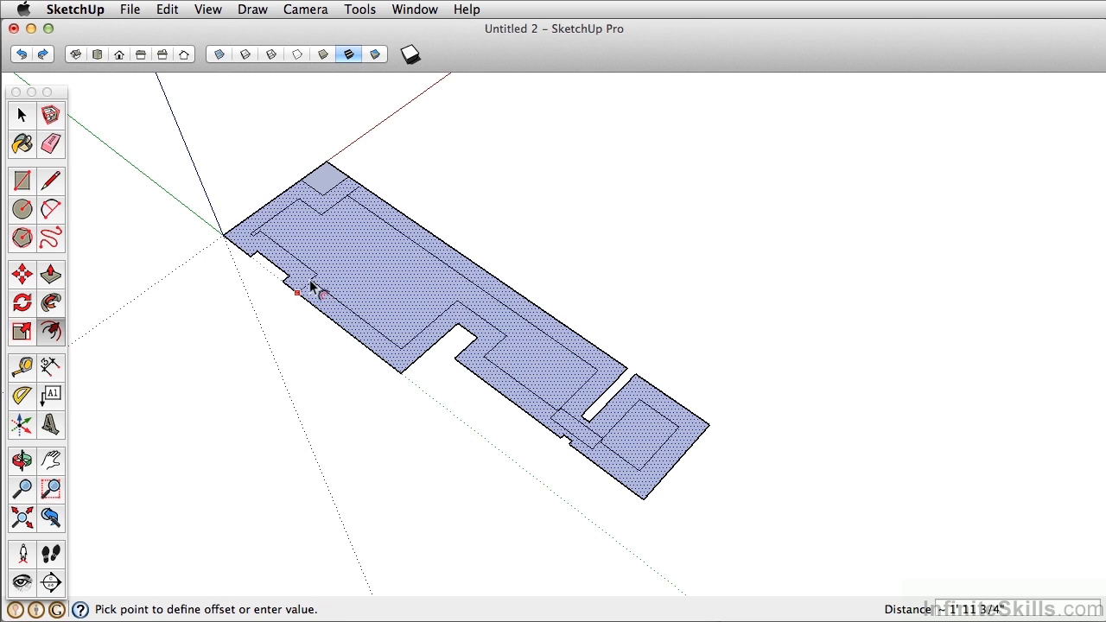
scroll(310, 285, up, 2)
scroll(307, 294, up, 2)
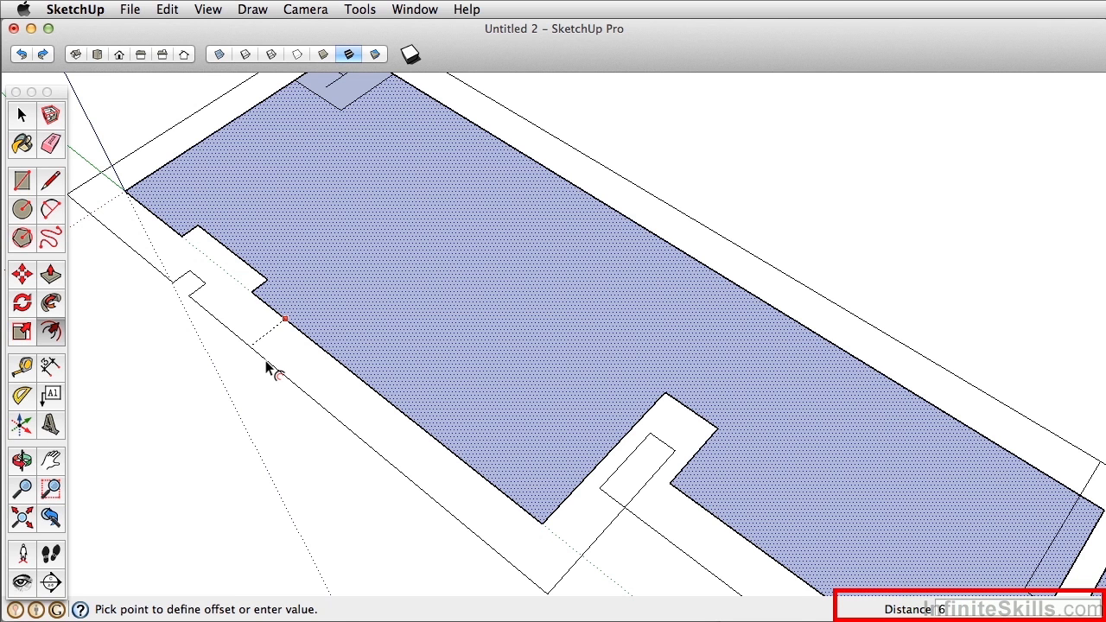
key(Return)
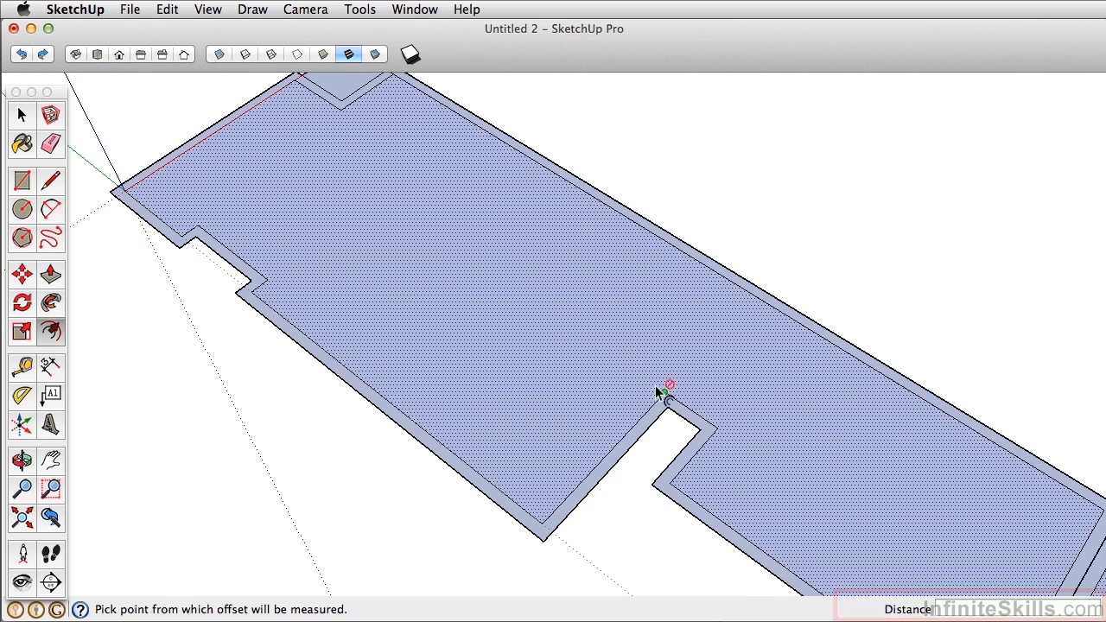
Step: Erase the leftover sliver edges inside the small wall stub opposite the long partition
shift+middle_drag(876, 419, 456, 185)
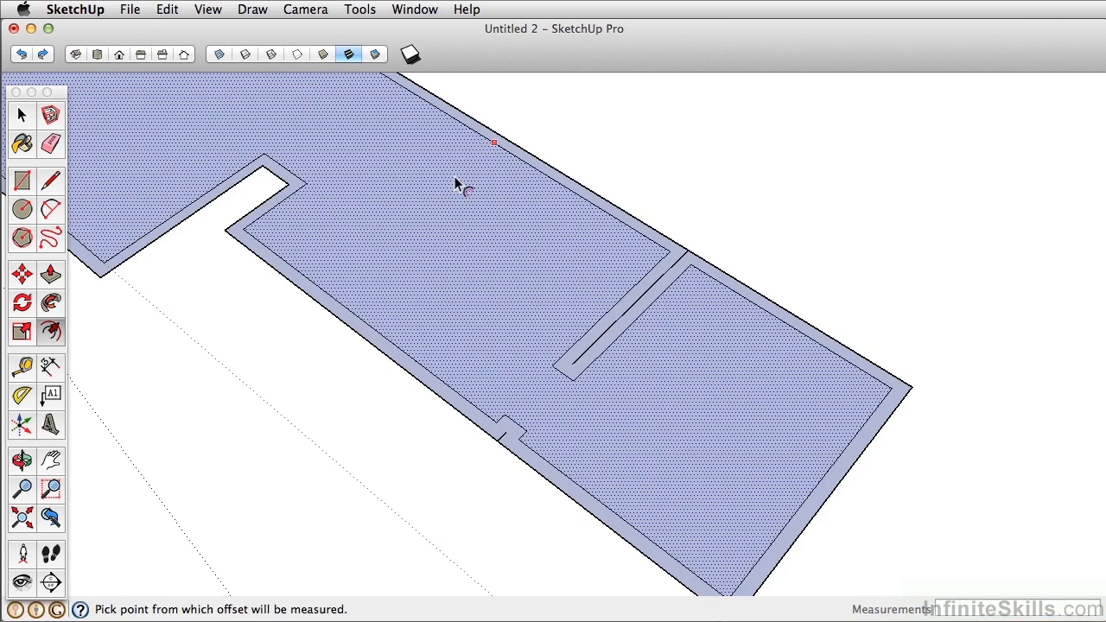
scroll(643, 315, up, 5)
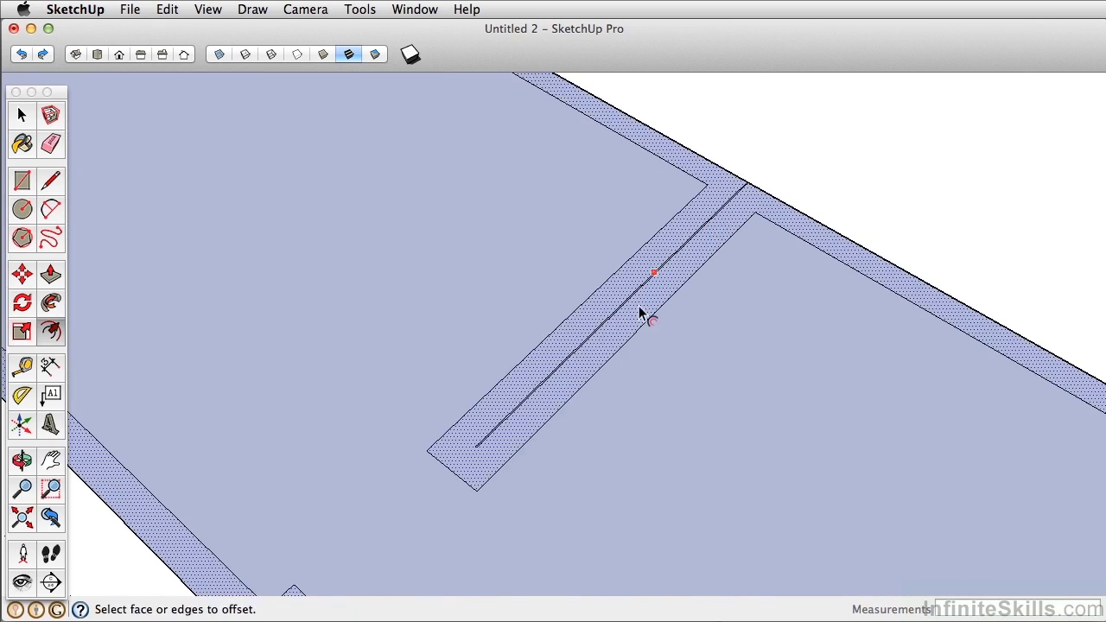
scroll(518, 388, down, 5)
scroll(420, 532, up, 5)
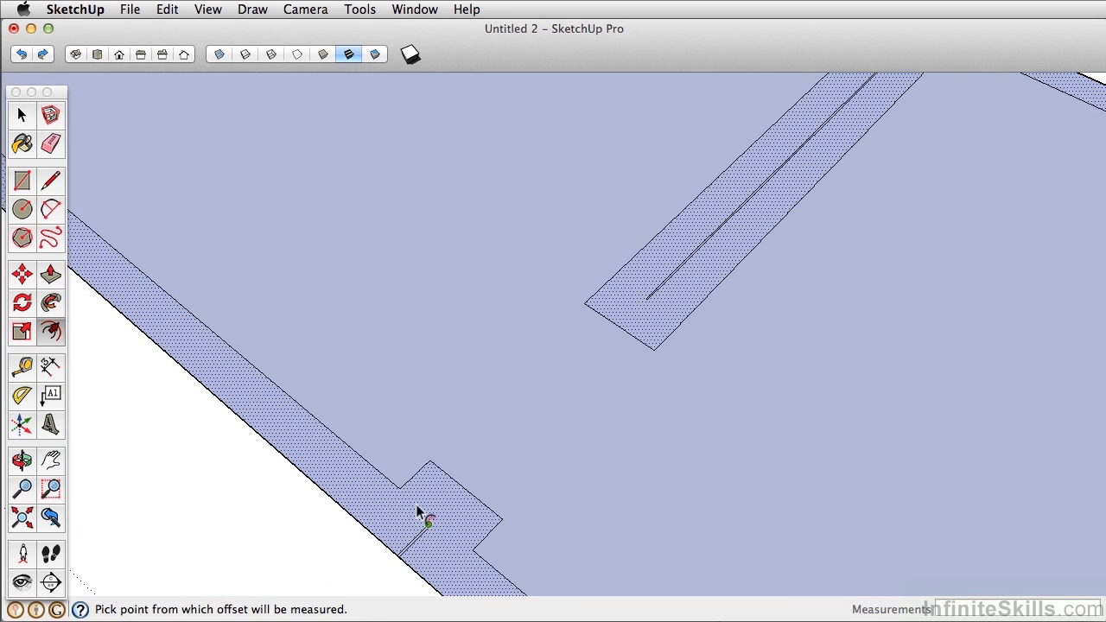
scroll(430, 525, down, 2)
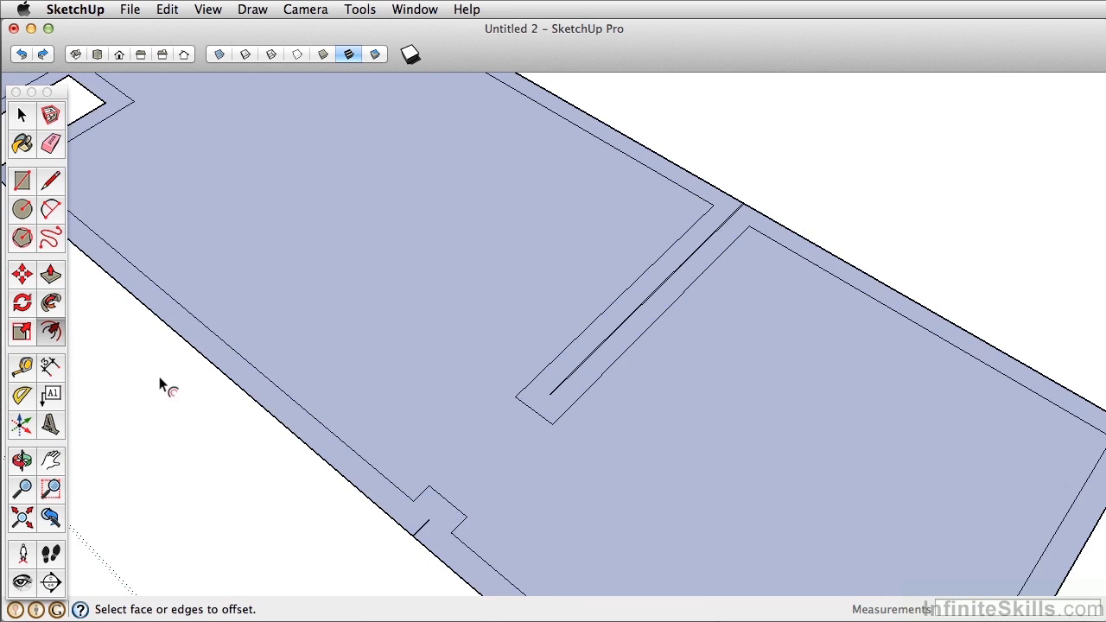
click(51, 145)
scroll(446, 483, up, 4)
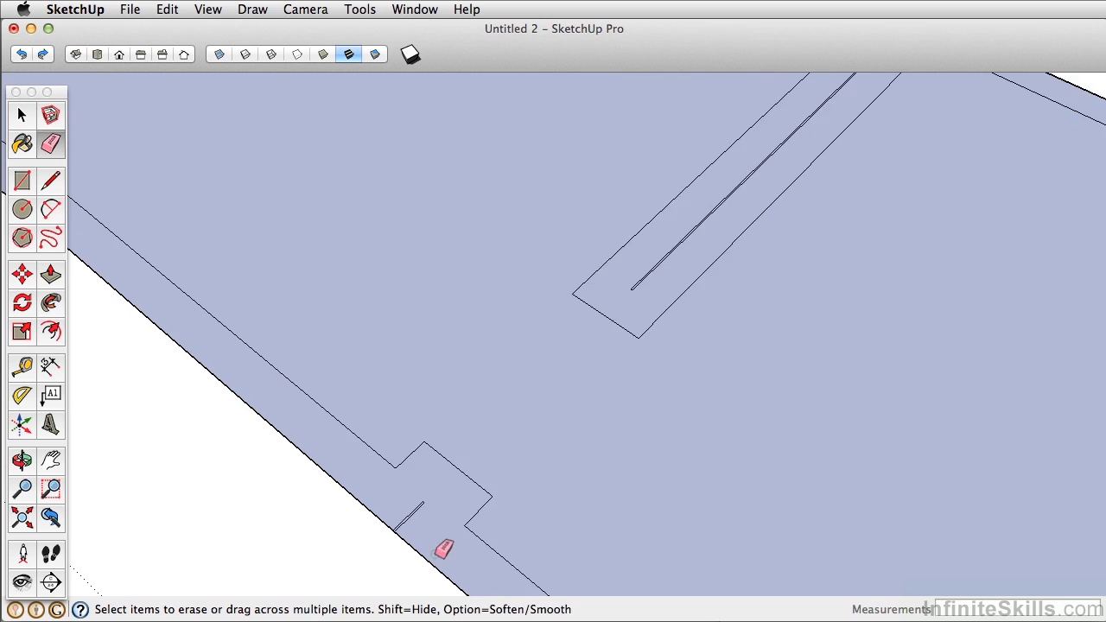
click(385, 512)
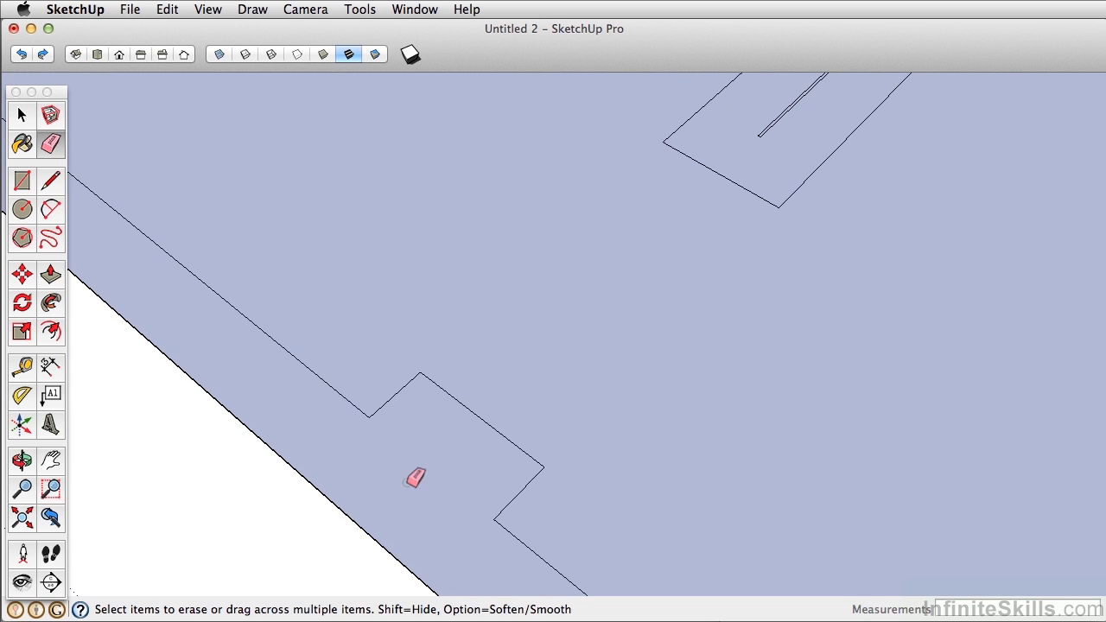
Step: Erase the leftover sliver edges inside the long partition wall
scroll(794, 165, down, 2)
mouse_move(794, 165)
middle_down()
mouse_move(733, 271)
mouse_move(524, 449)
middle_up()
click(508, 452)
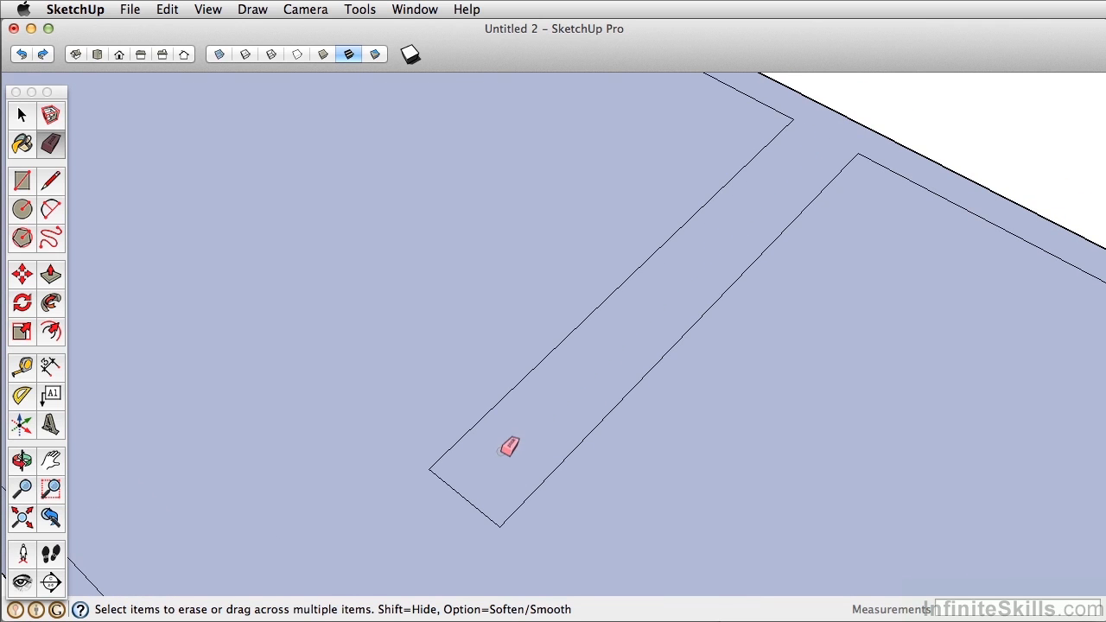
Step: Draw lines along the axes that extend both outer wall edges to meet outside the square at the floor plan's corner
scroll(510, 441, down, 5)
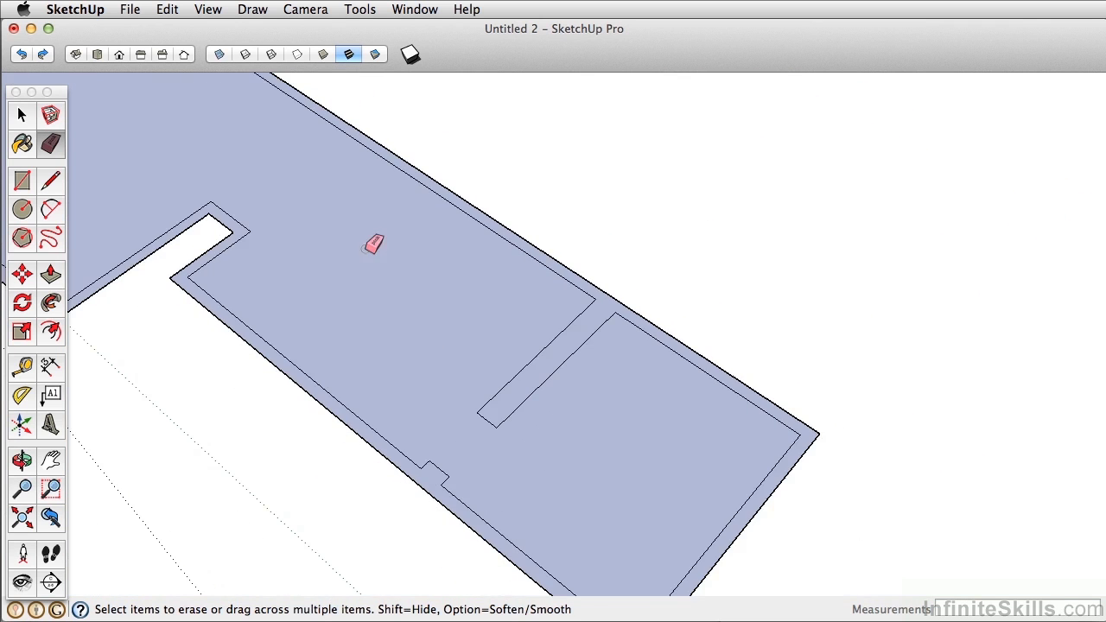
mouse_move(372, 244)
middle_down()
mouse_move(737, 538)
mouse_move(558, 375)
middle_up()
scroll(469, 251, up, 5)
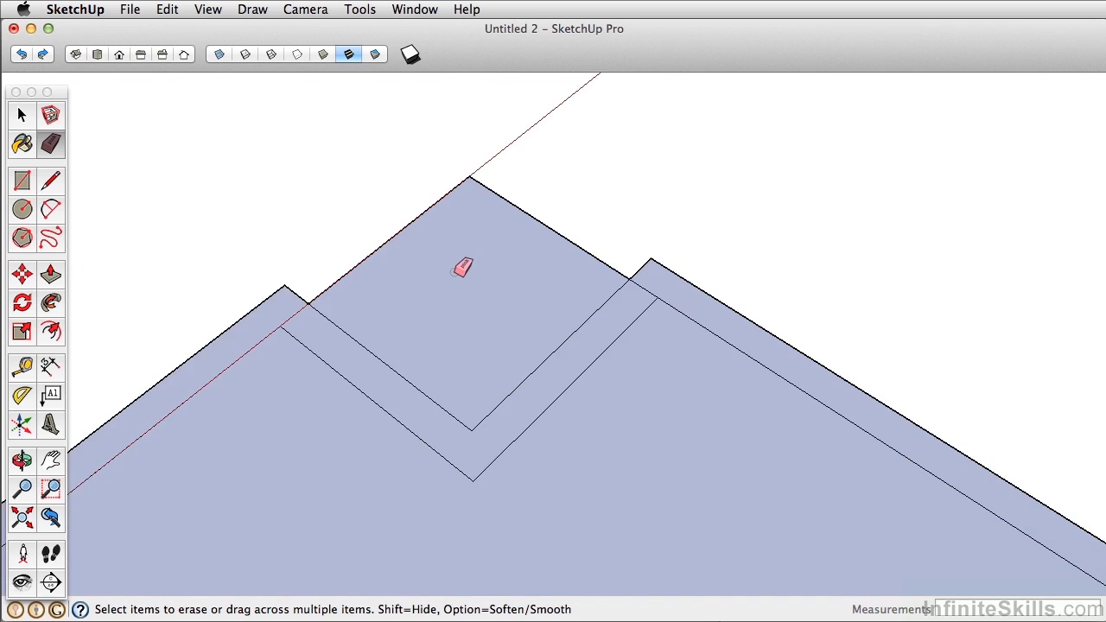
mouse_move(461, 264)
middle_down()
mouse_move(451, 271)
mouse_move(480, 319)
middle_up()
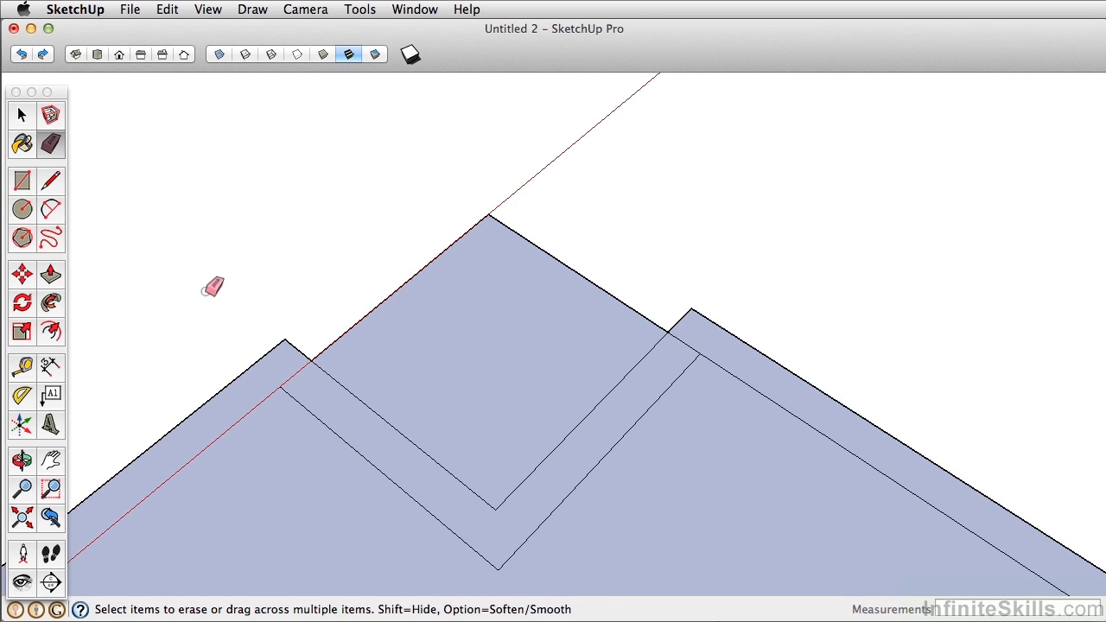
click(50, 180)
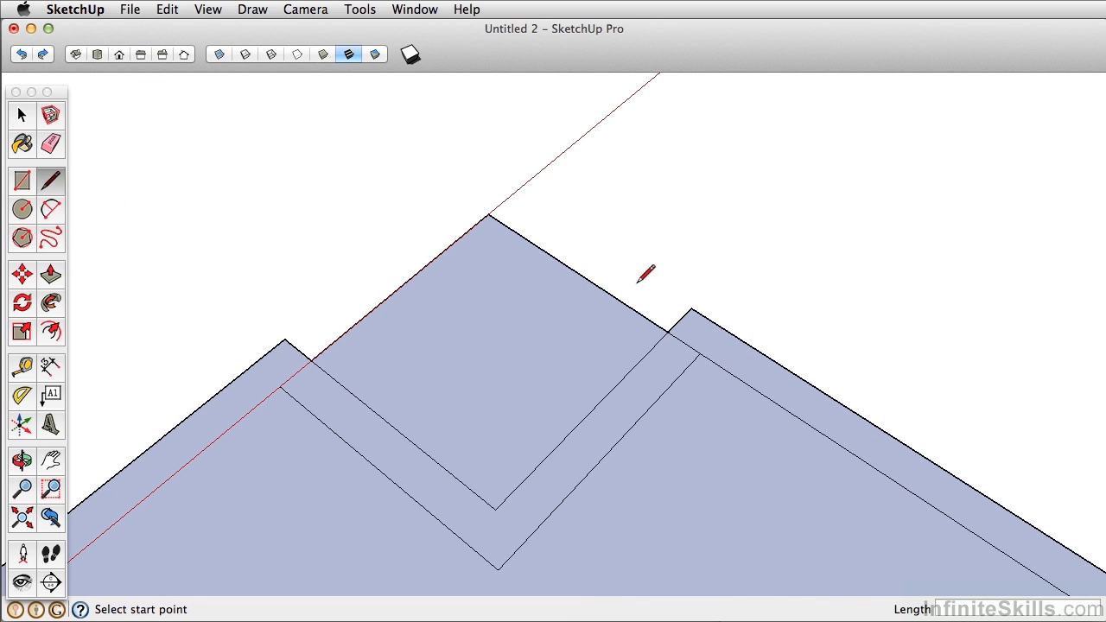
click(691, 308)
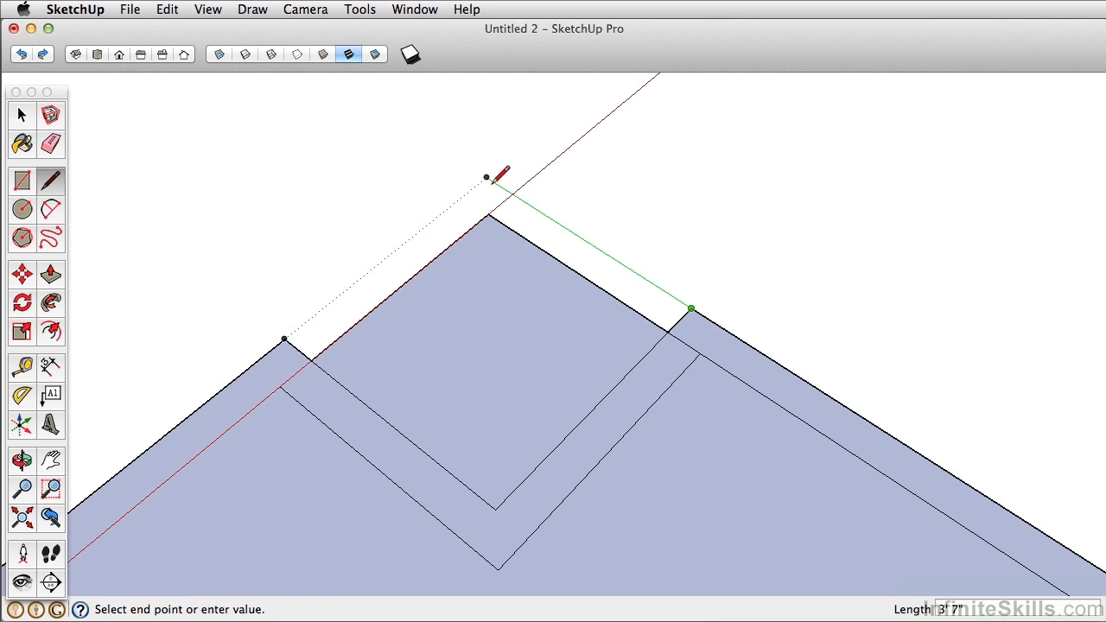
key(Escape)
click(692, 308)
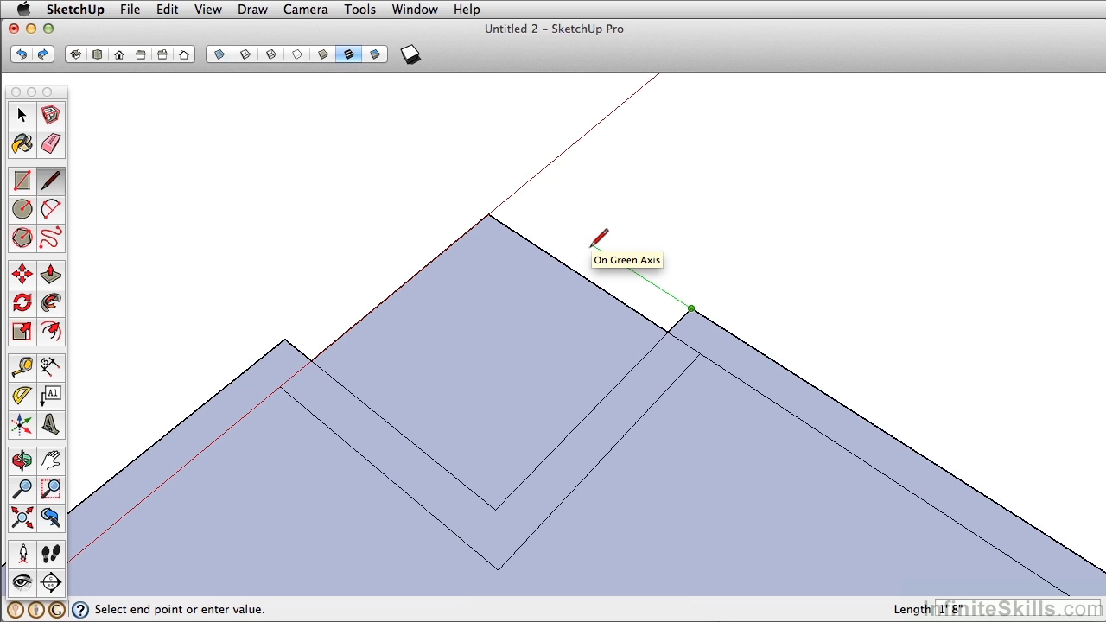
key(shift)
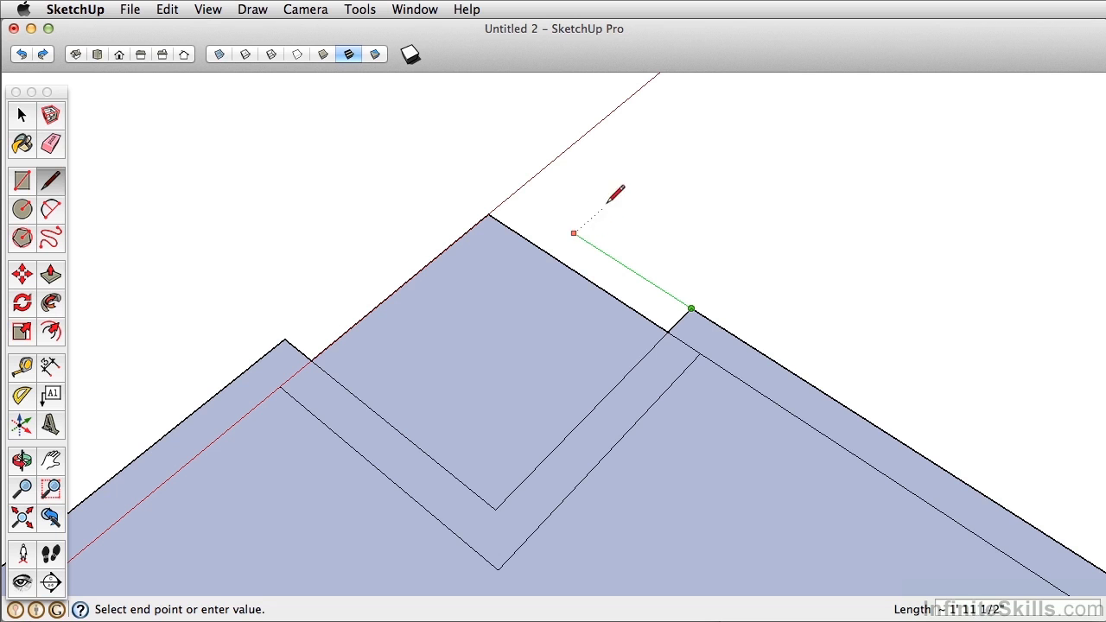
click(291, 334)
Step: Erase the short edges crossing the wall thickness on both sides of the corner square
scroll(484, 181, down, 3)
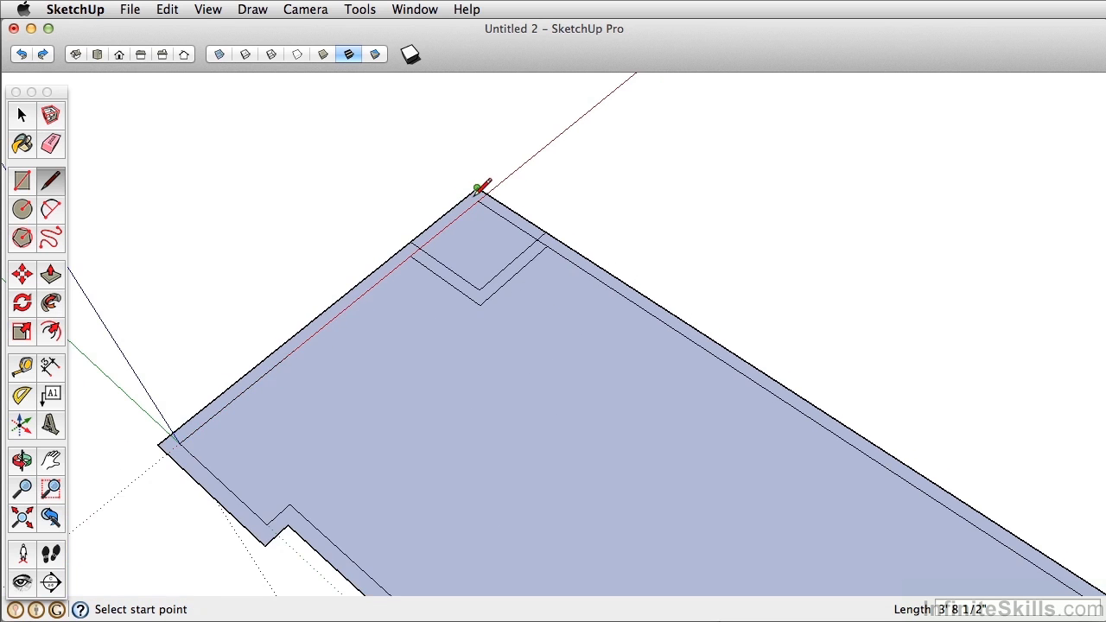
scroll(544, 229, up, 4)
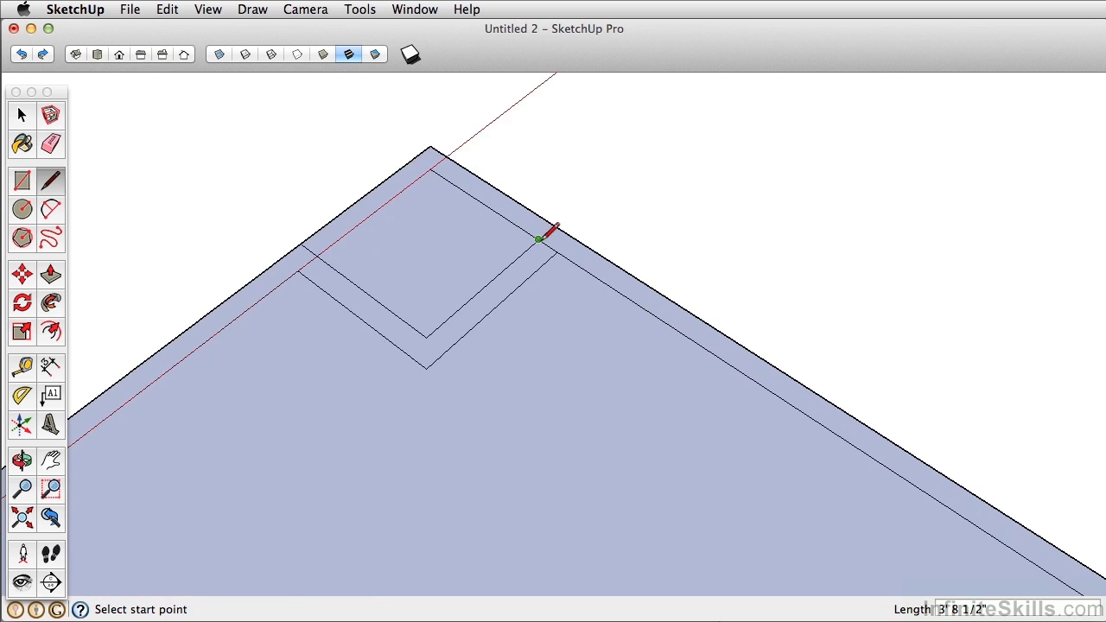
click(50, 145)
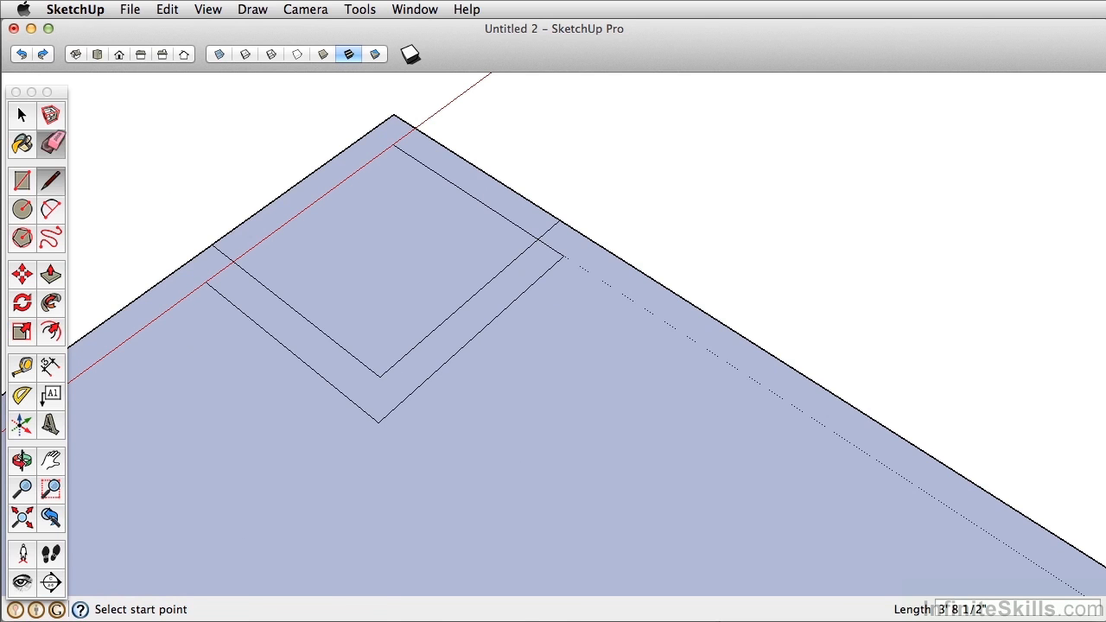
click(226, 254)
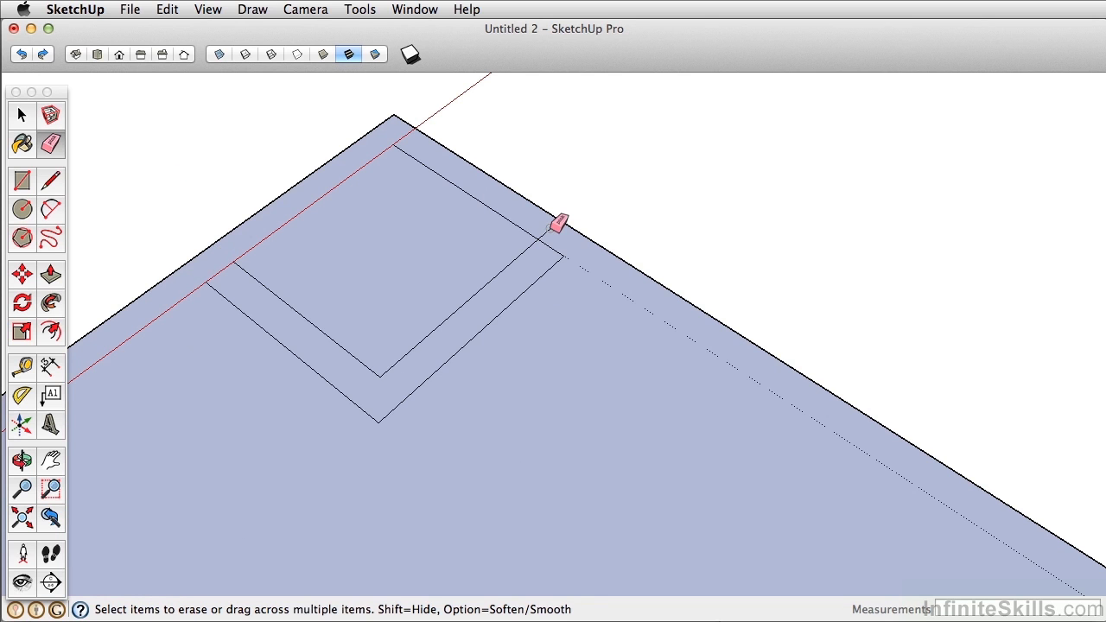
scroll(558, 223, down, 8)
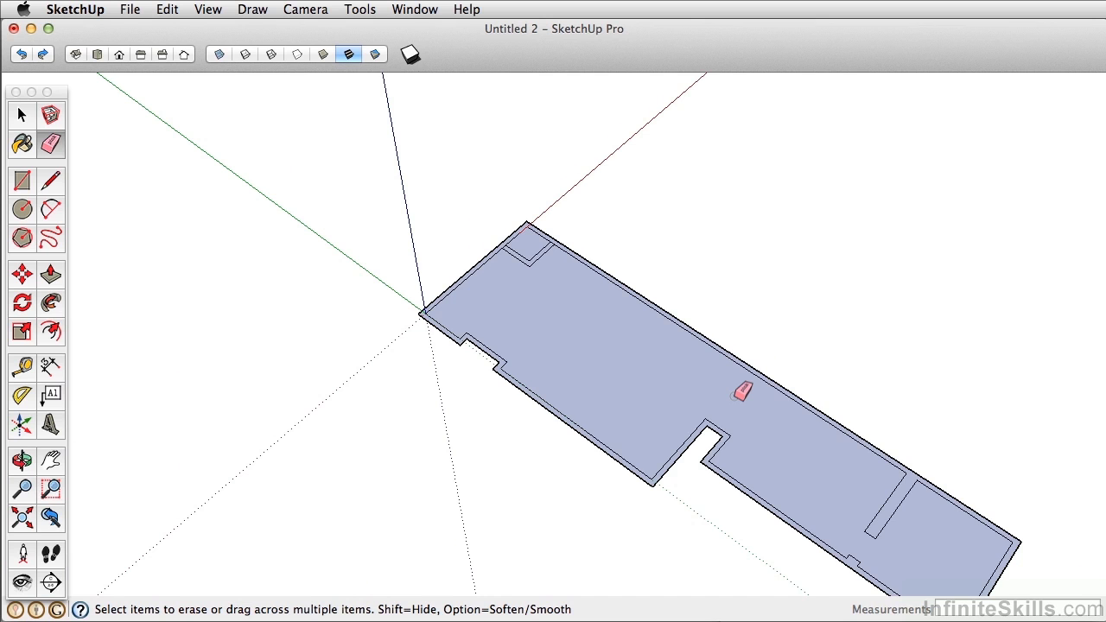
Step: Draw a 6-inch line across the wall thickness at the inner corner of the large notch
scroll(743, 391, up, 4)
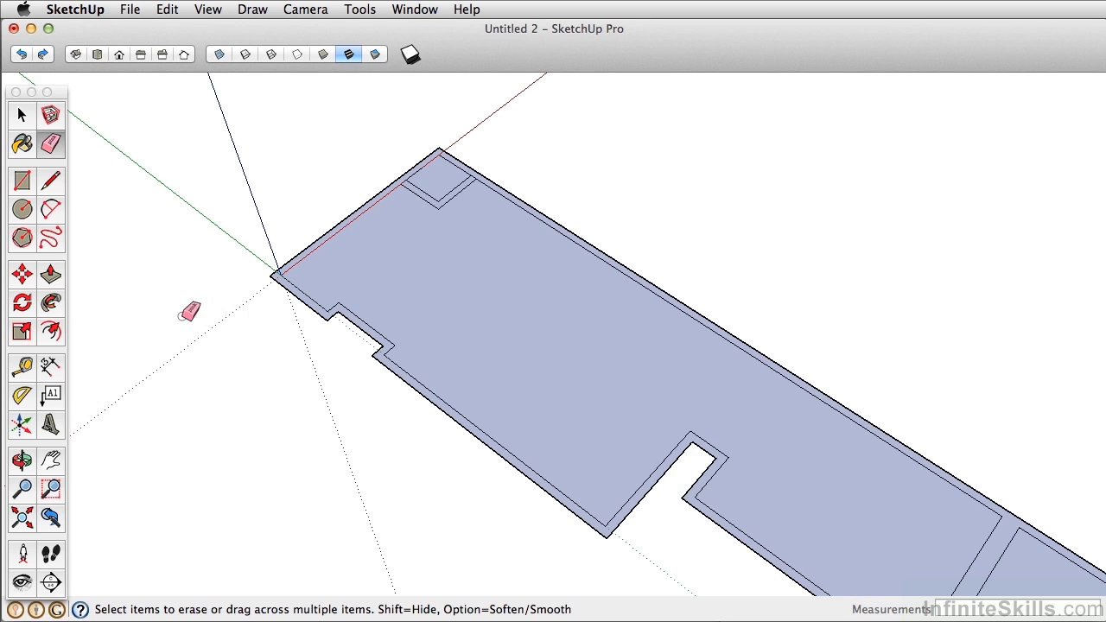
click(51, 180)
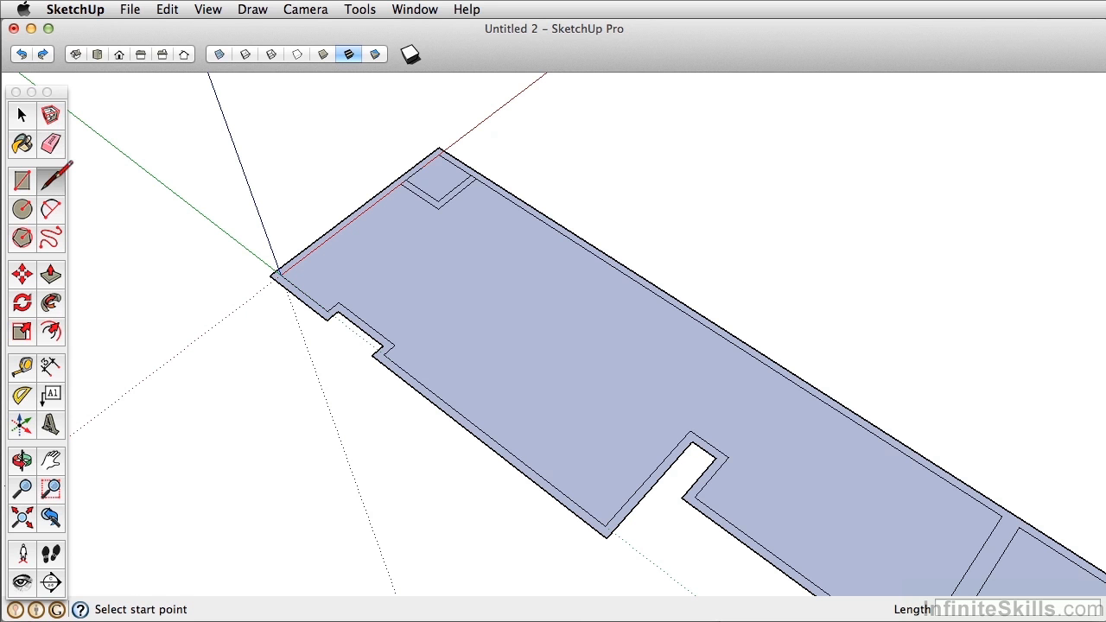
scroll(704, 426, up, 5)
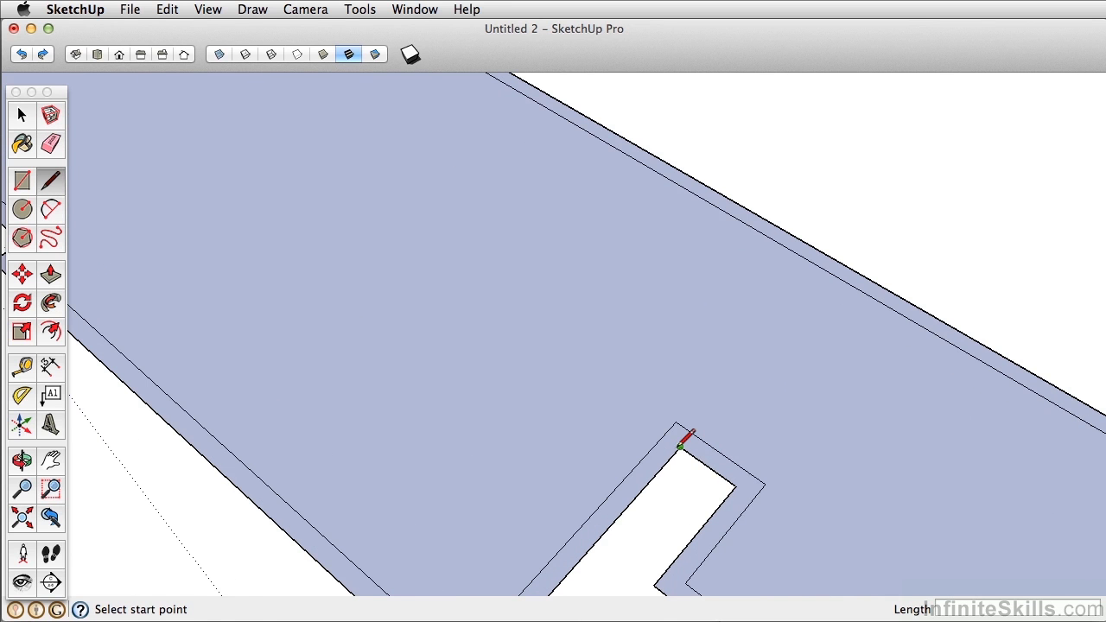
click(677, 445)
click(664, 435)
scroll(674, 429, down, 5)
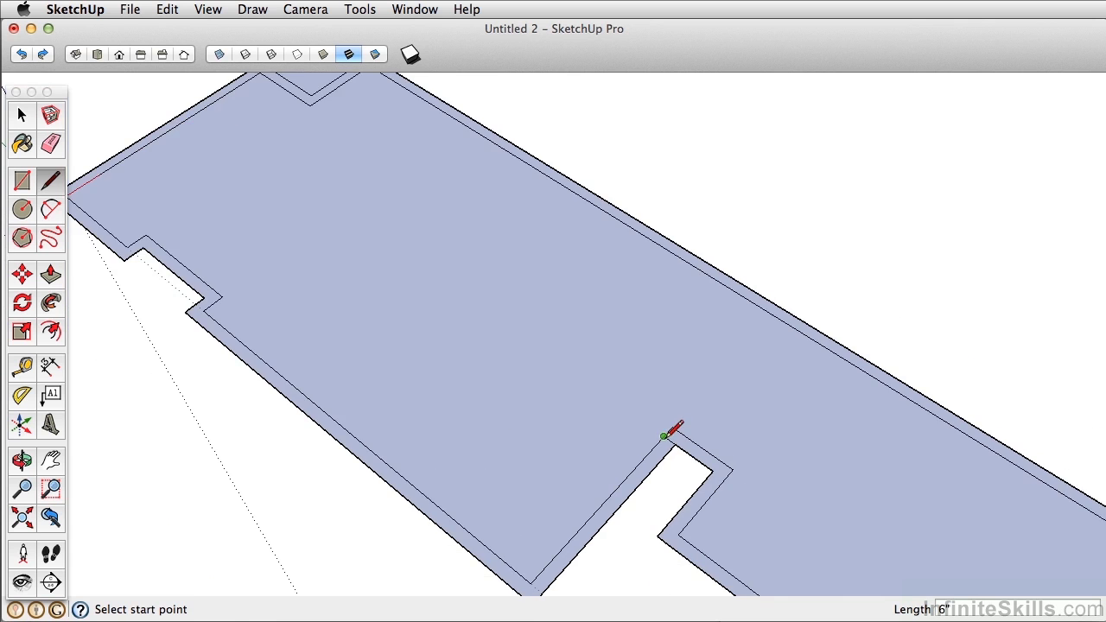
middle_drag(671, 437, 441, 256)
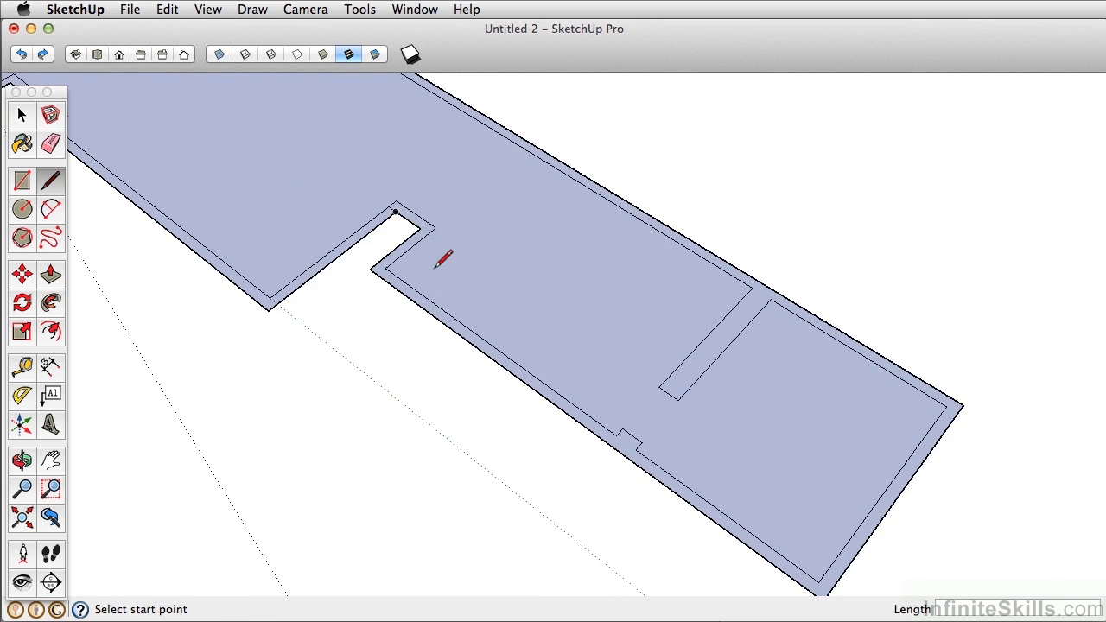
Step: Draw 6-inch lines across the wall thickness on both sides of the small square bump in the long wall
scroll(607, 415, up, 3)
click(622, 440)
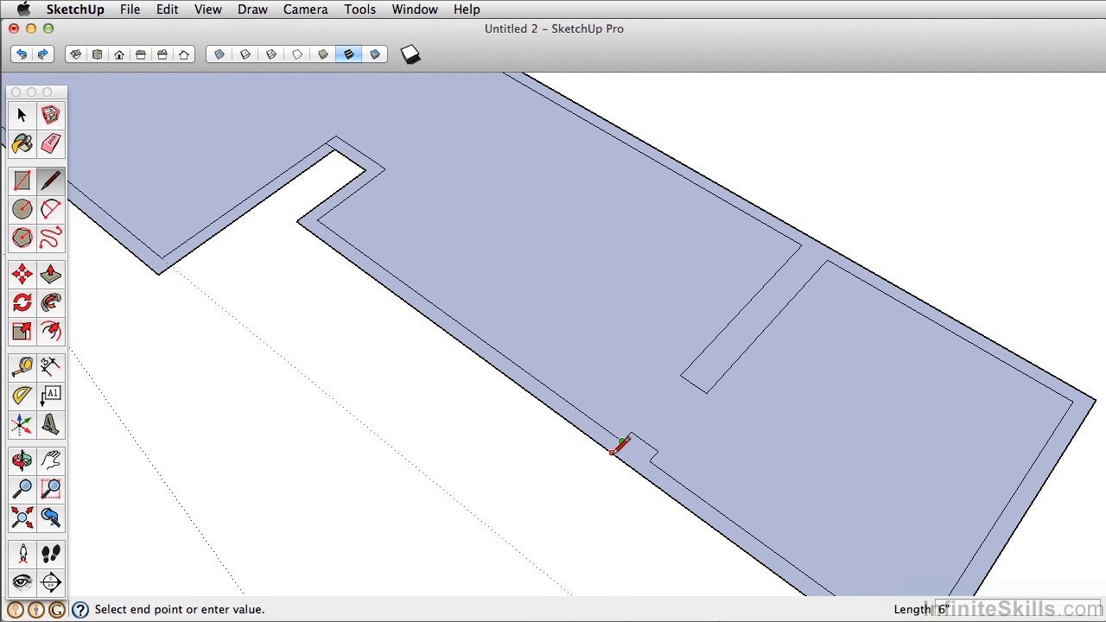
click(615, 450)
click(653, 459)
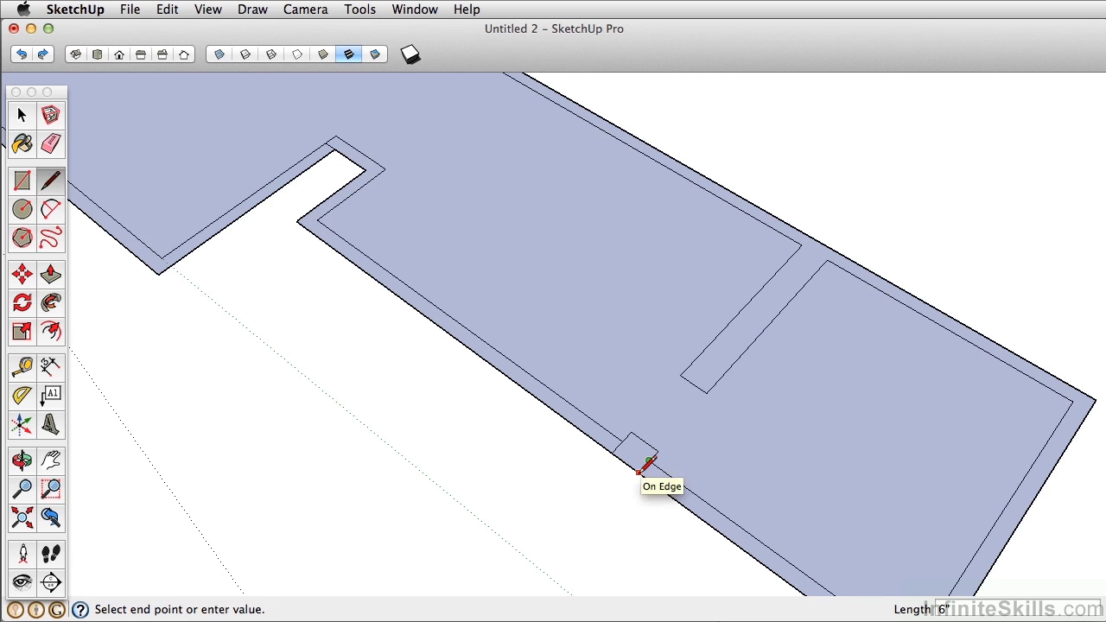
click(639, 453)
Step: Draw a line across the wall thickness from the partition wall's base corner to the outer edge
scroll(834, 244, up, 3)
scroll(831, 247, up, 1)
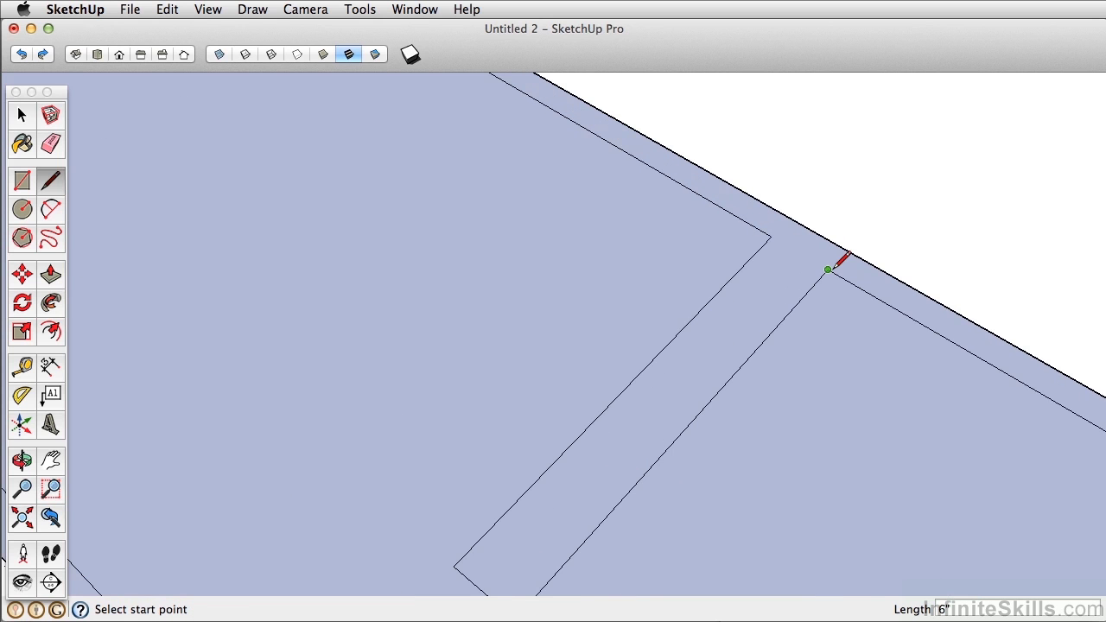
click(827, 269)
click(845, 249)
Step: Draw two 6-inch lines across the long wall opposite the large notch, aligned with the notch's two inner corners
mouse_move(731, 230)
middle_down()
mouse_move(673, 192)
mouse_move(501, 178)
mouse_move(665, 337)
middle_up()
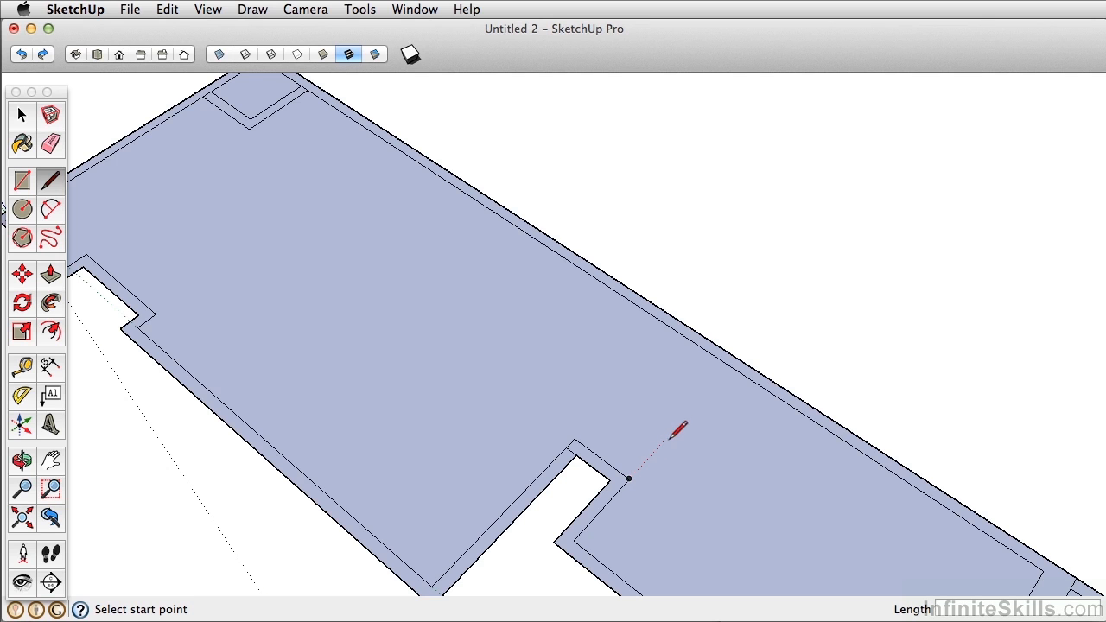
scroll(738, 358, up, 3)
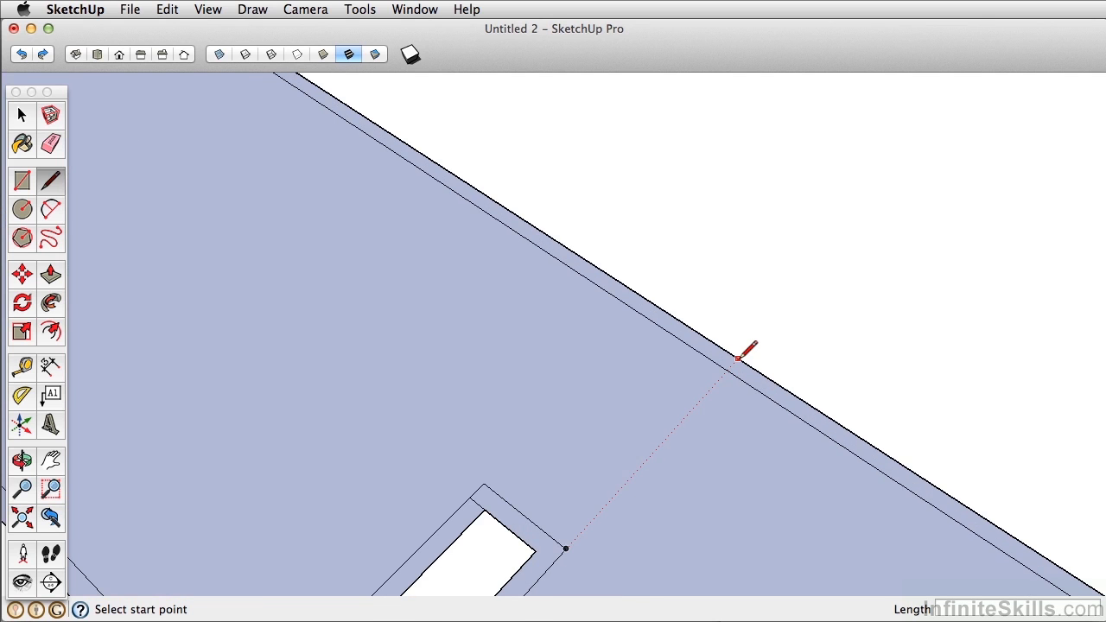
click(738, 358)
click(730, 369)
scroll(658, 306, up, 2)
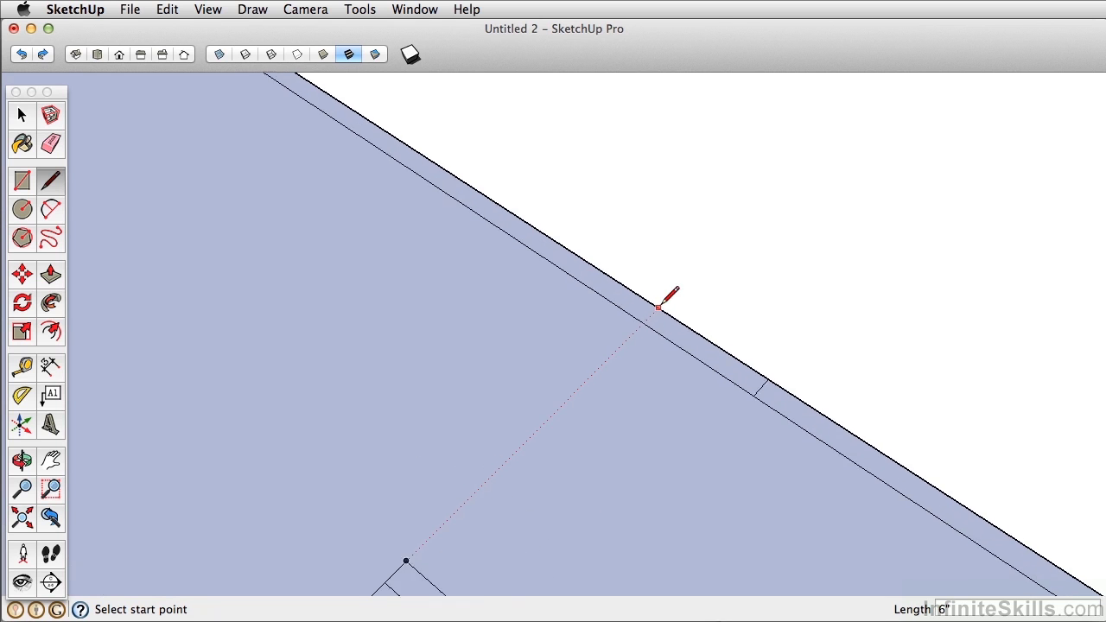
click(661, 308)
click(649, 321)
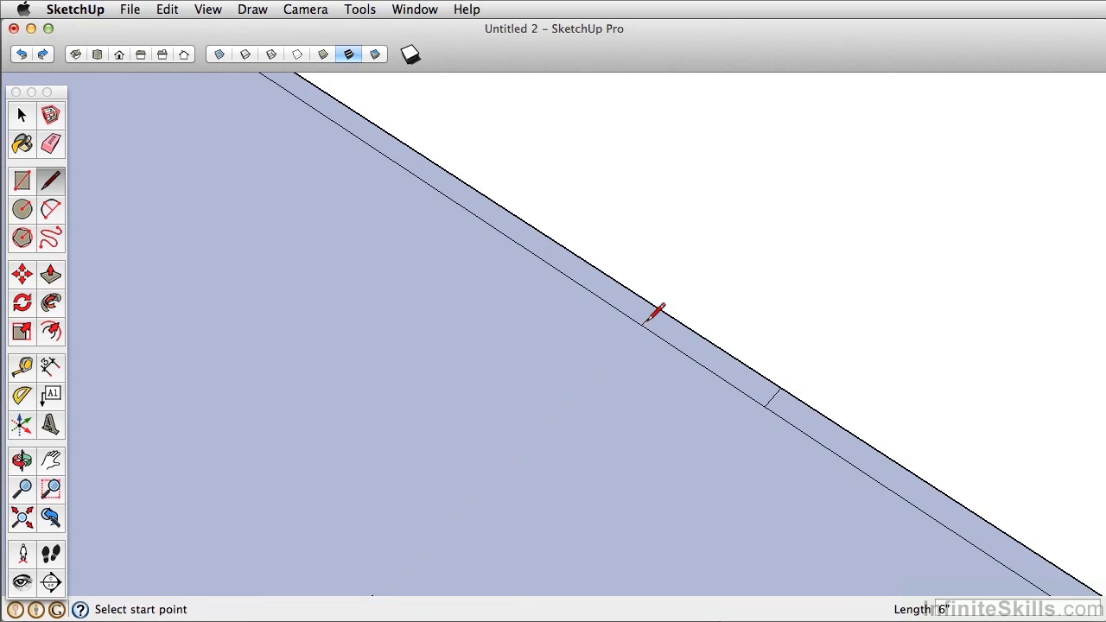
scroll(658, 306, down, 6)
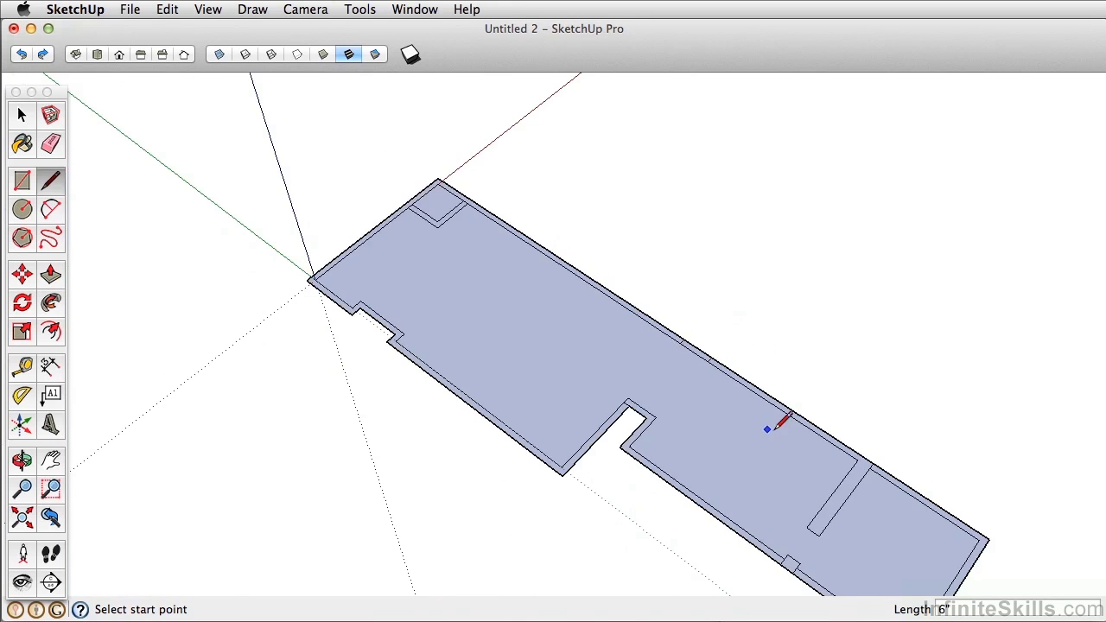
middle_drag(767, 429, 139, 444)
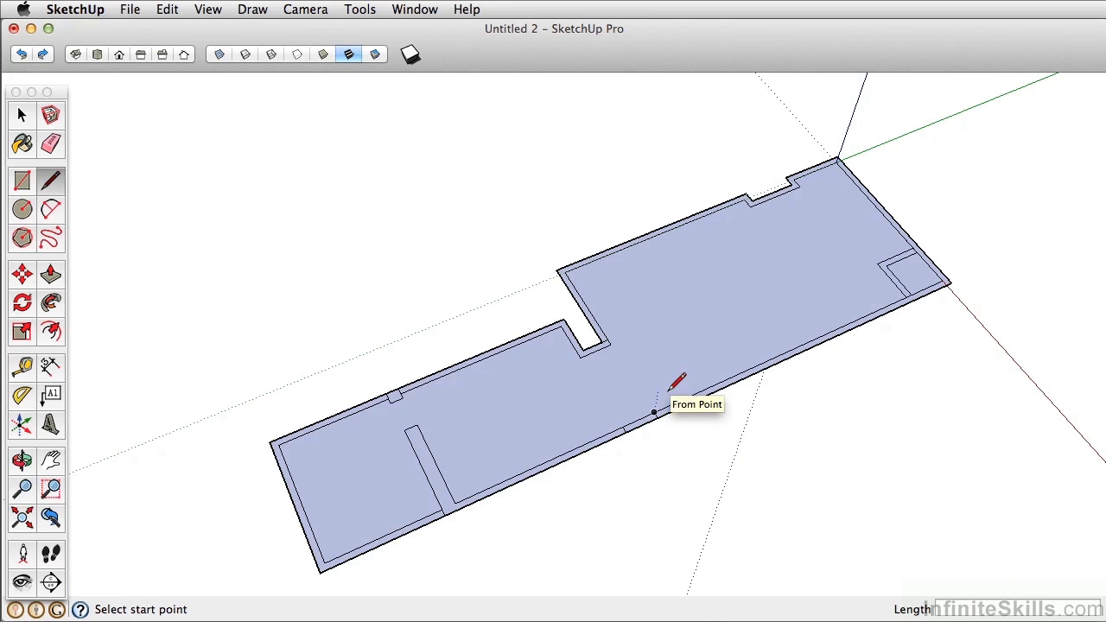
click(49, 274)
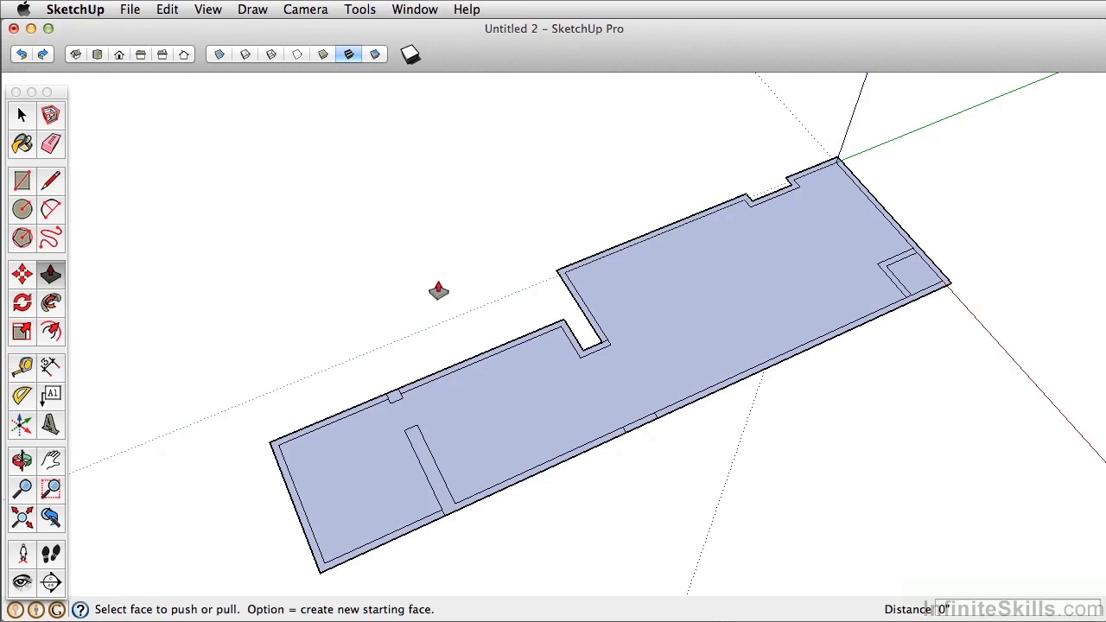
middle_drag(693, 250, 698, 333)
scroll(566, 357, up, 3)
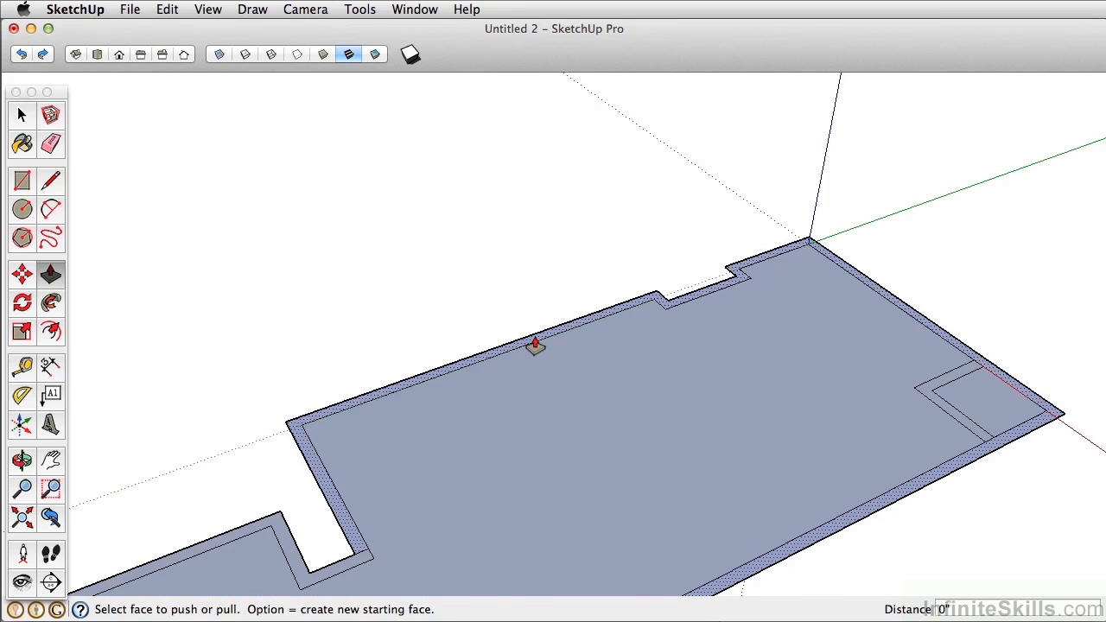
drag(534, 346, 534, 166)
scroll(530, 185, down, 3)
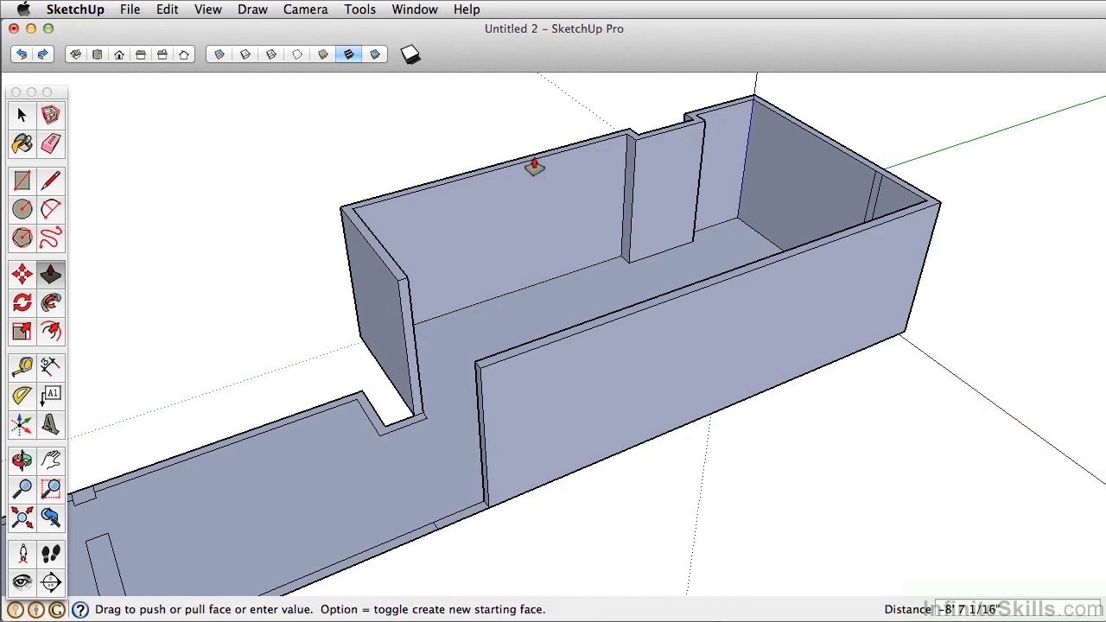
middle_drag(534, 167, 613, 247)
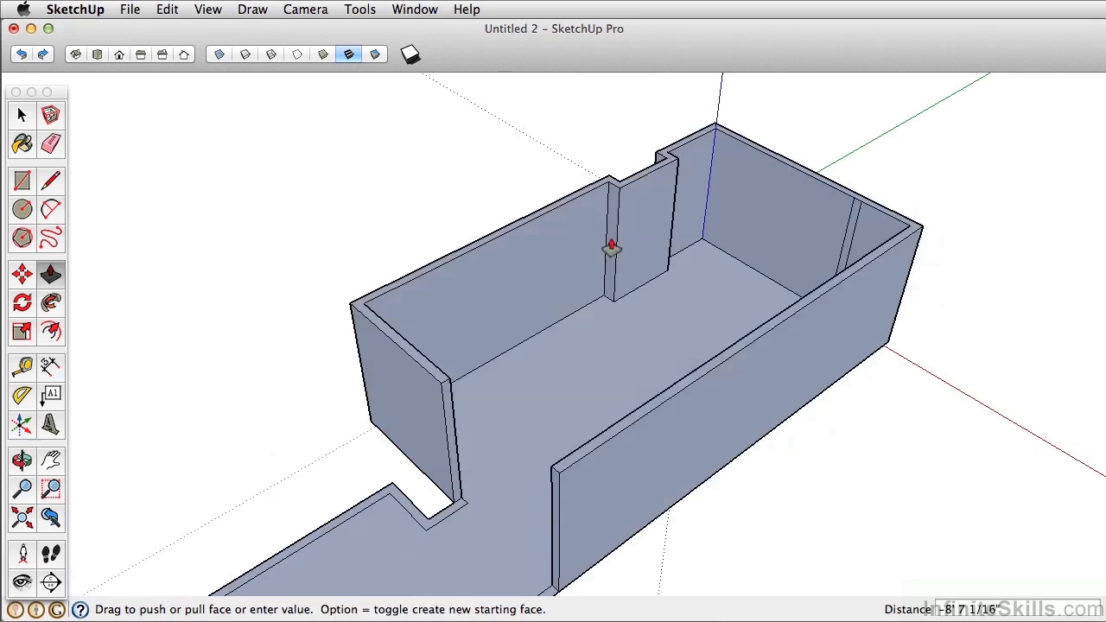
drag(613, 247, 525, 249)
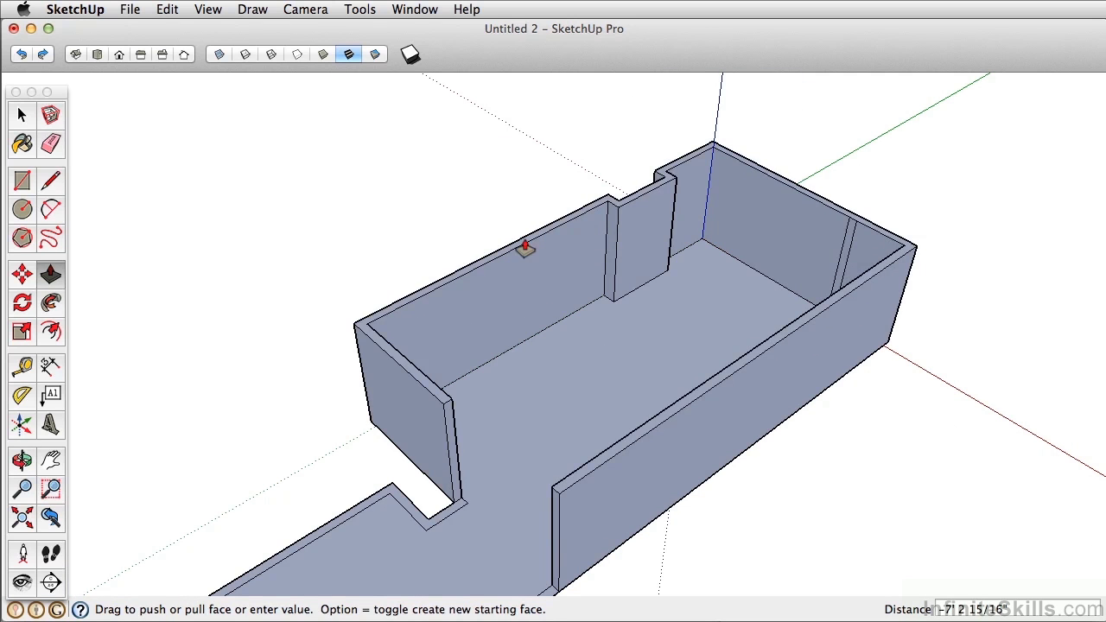
key(Escape)
Step: Draw a rectangle about 9' 6" by 11' beside the floor plan and pull it up about 10' 4" into a box
middle_drag(637, 382, 531, 381)
key(r)
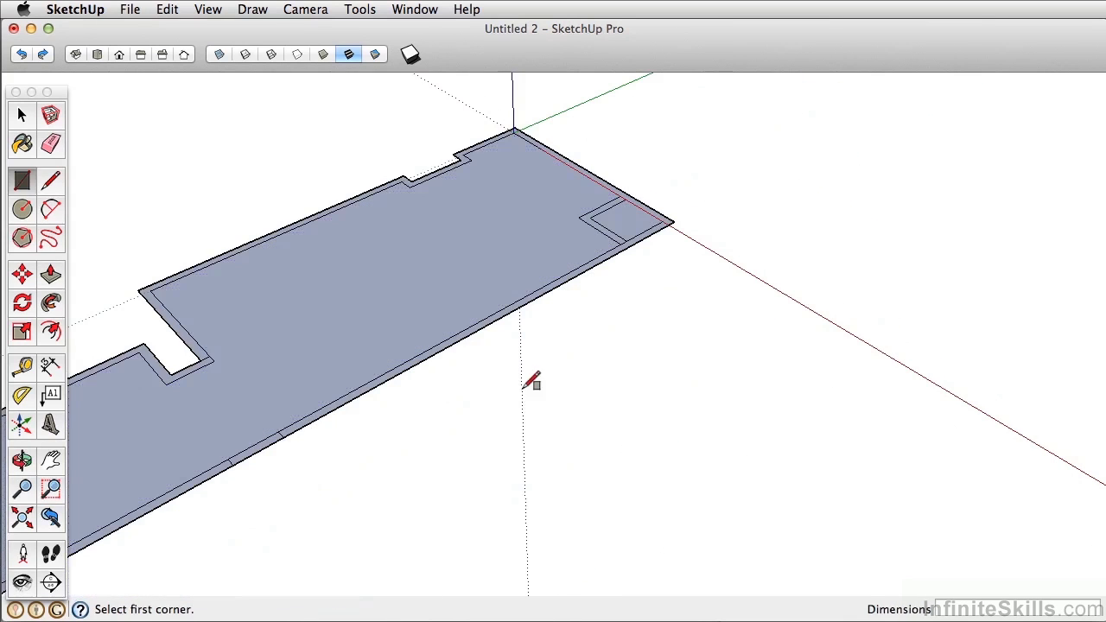
click(486, 463)
click(796, 462)
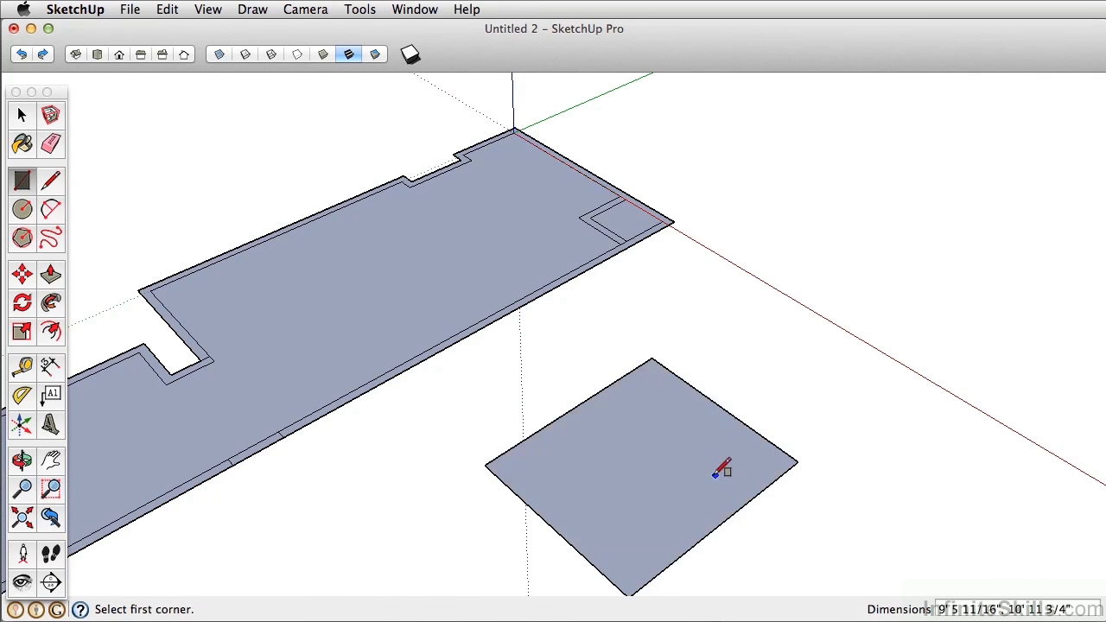
key(p)
drag(654, 482, 676, 313)
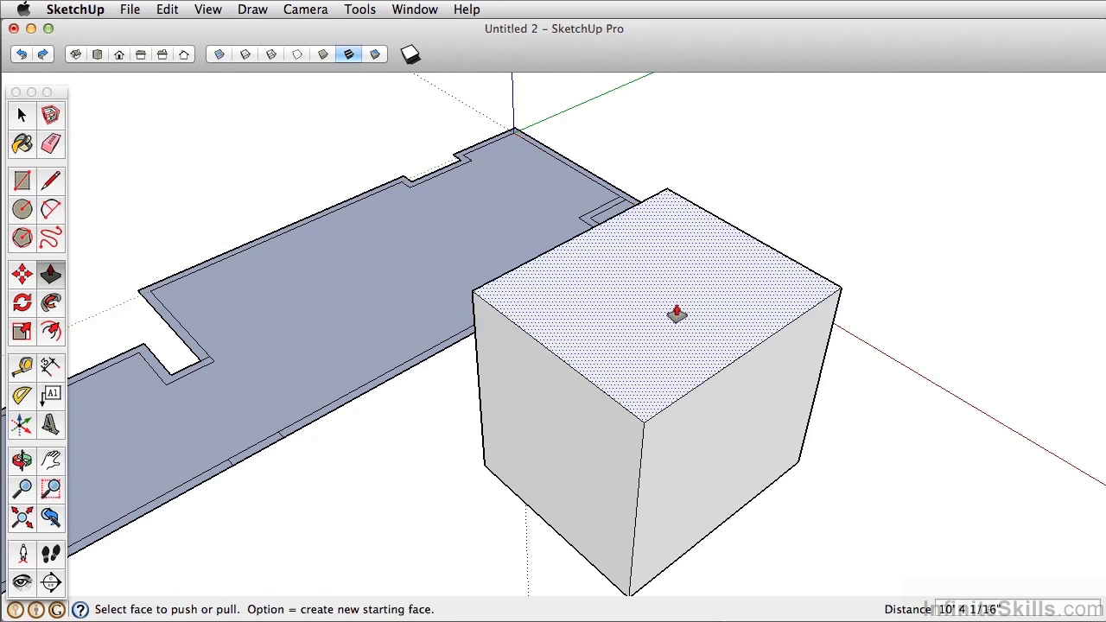
Step: Delete one vertical side face of the box to expose its interior
key(space)
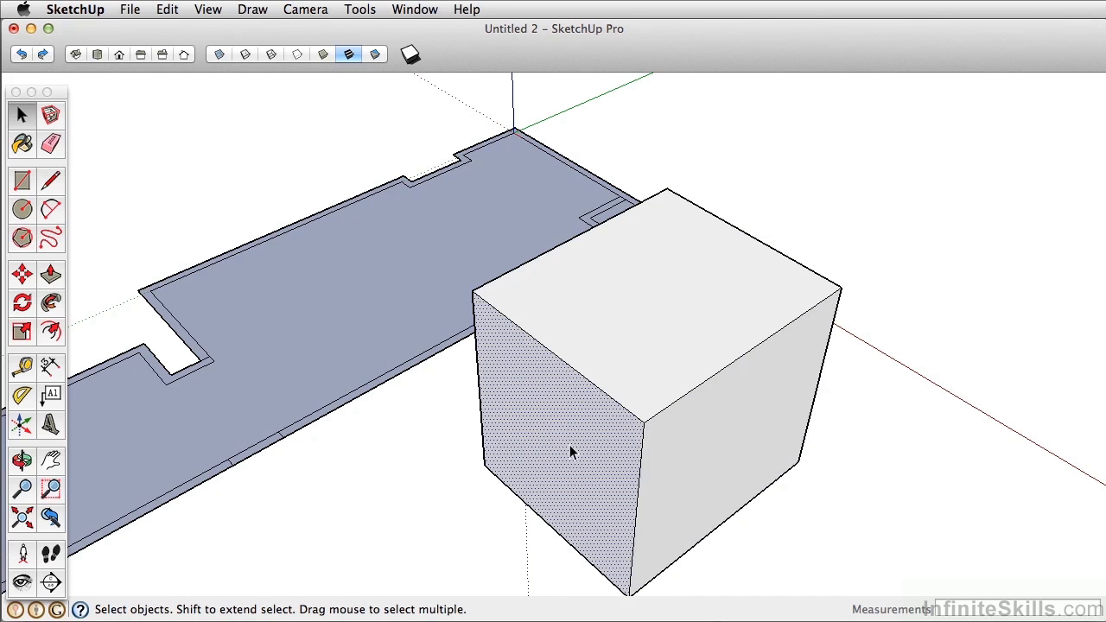
middle_drag(570, 445, 829, 419)
key(Delete)
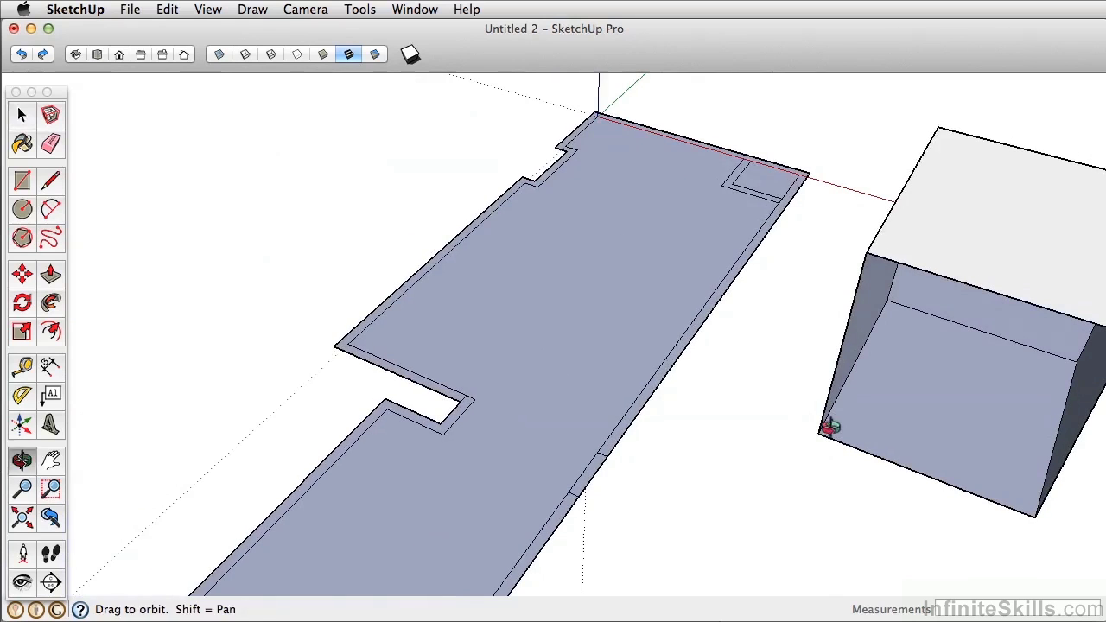
key(p)
drag(617, 444, 645, 263)
key(Escape)
drag(580, 481, 617, 257)
key(Escape)
key(space)
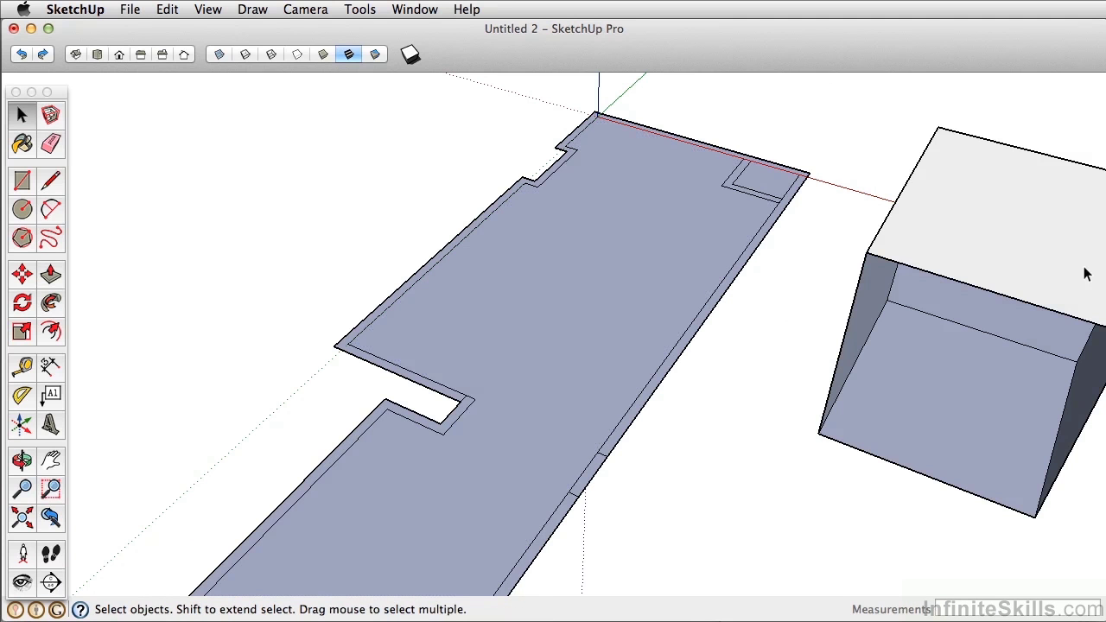
Step: Delete the whole box beside the floor plan
click(1085, 273)
key(Delete)
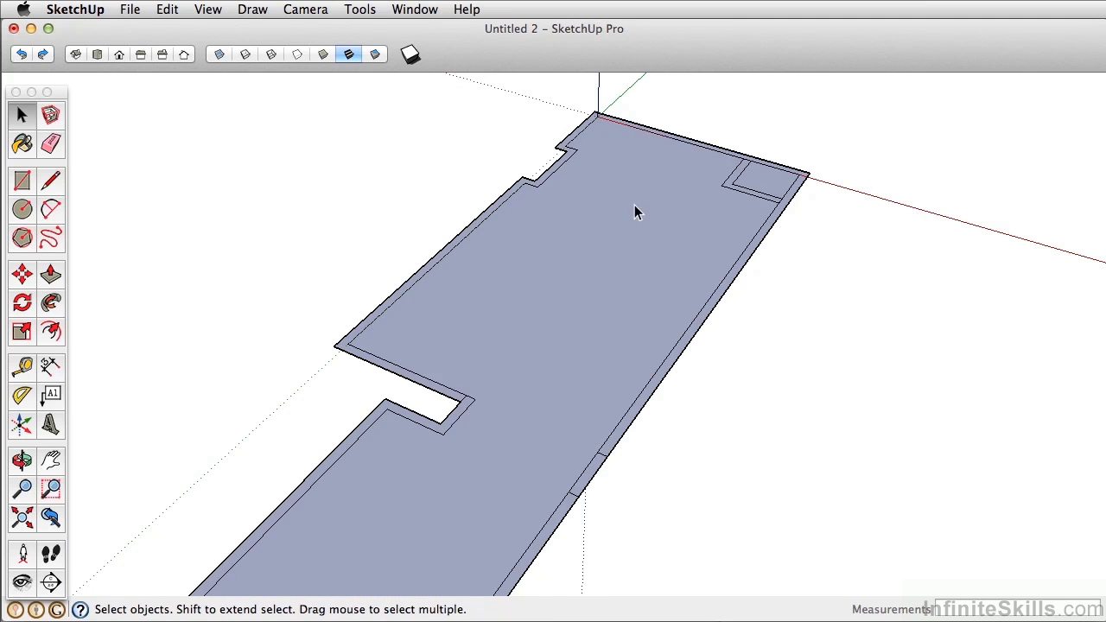
Step: Pull the large room's wall face up 116 inches with Push/Pull, creating a new starting face
middle_drag(634, 207, 528, 256)
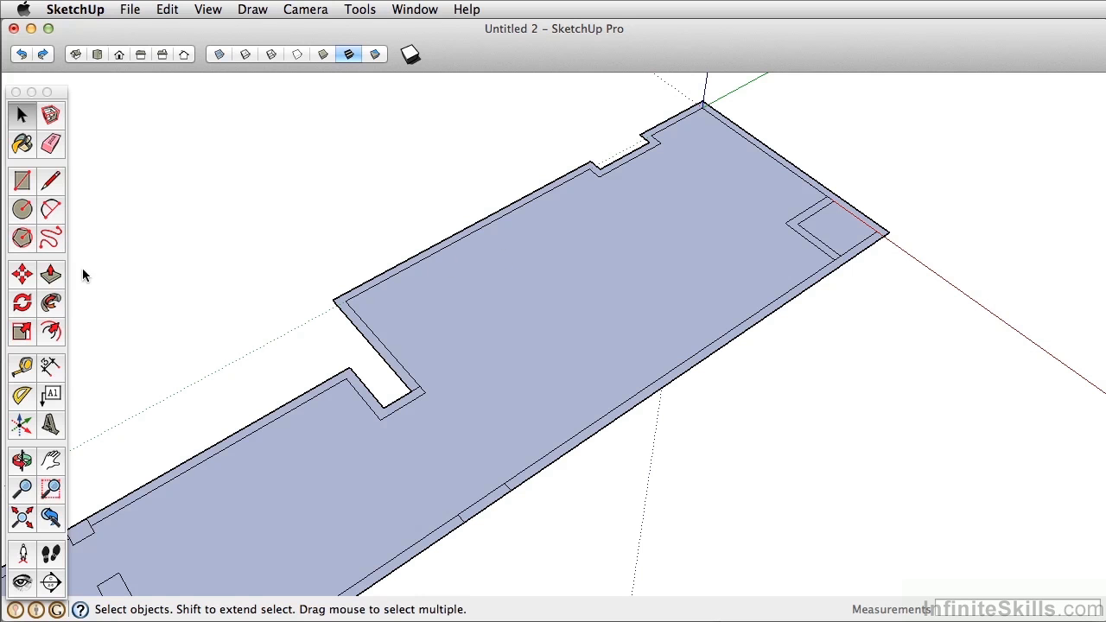
click(52, 277)
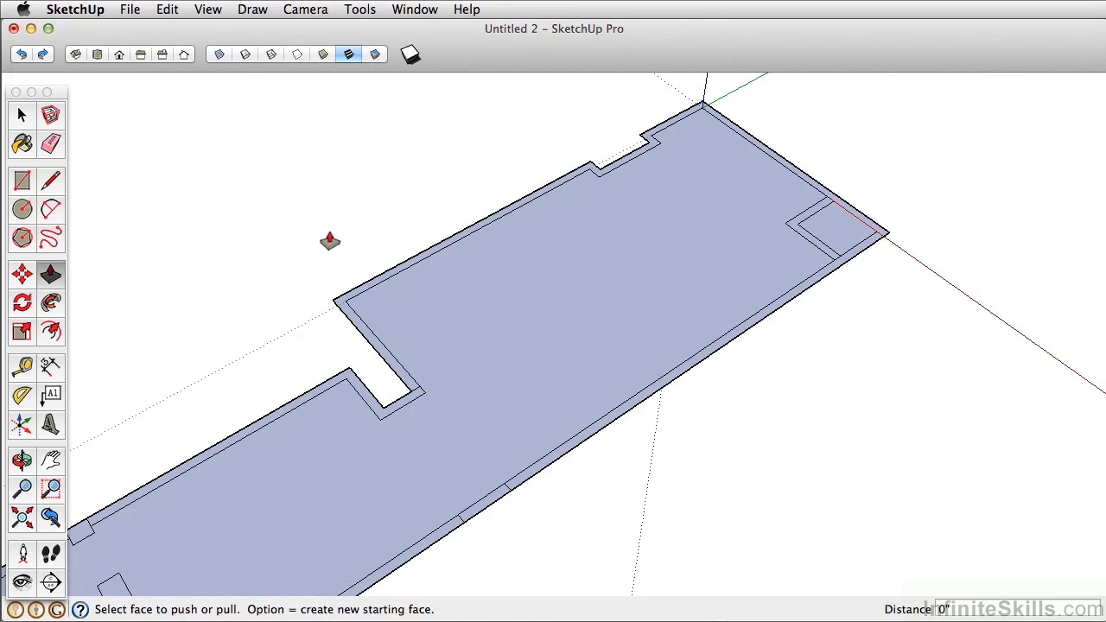
drag(415, 253, 418, 179)
key(Escape)
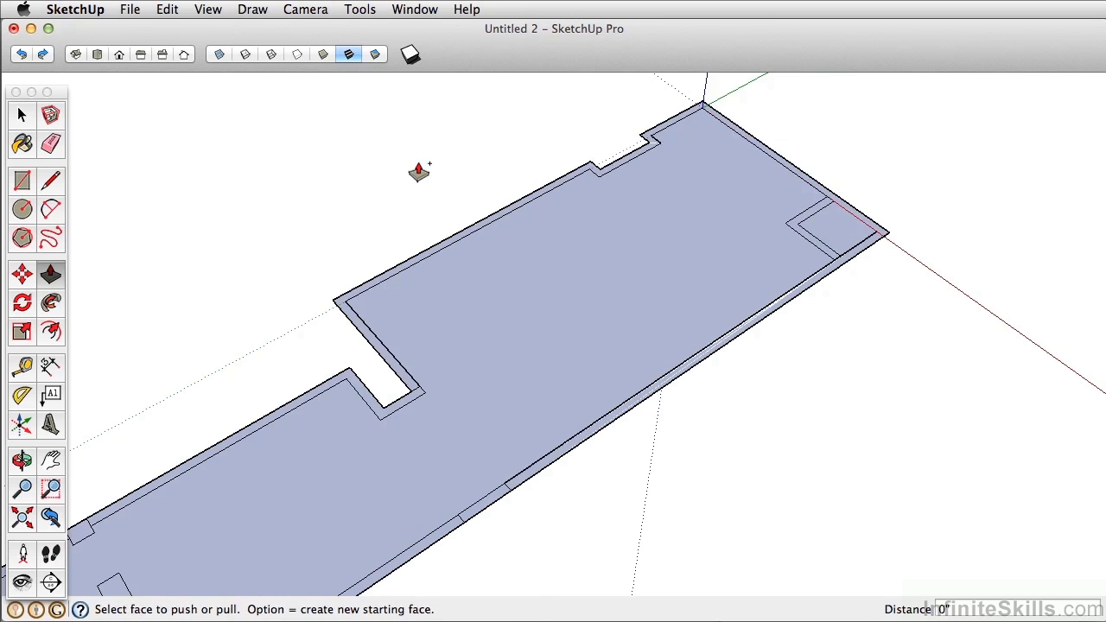
click(418, 170)
key(Escape)
click(418, 169)
middle_drag(421, 164, 364, 261)
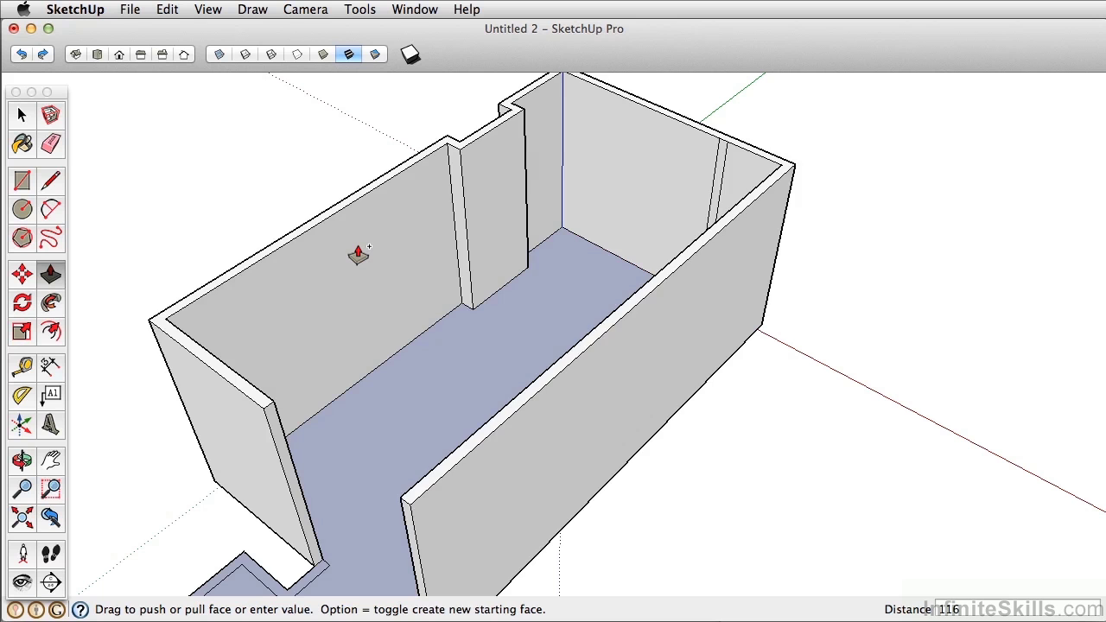
key(Escape)
Step: Draw a line across the wall thickness at the large notch's other inner corner to separate its short end wall
middle_drag(357, 251, 580, 264)
scroll(570, 264, up, 5)
key(l)
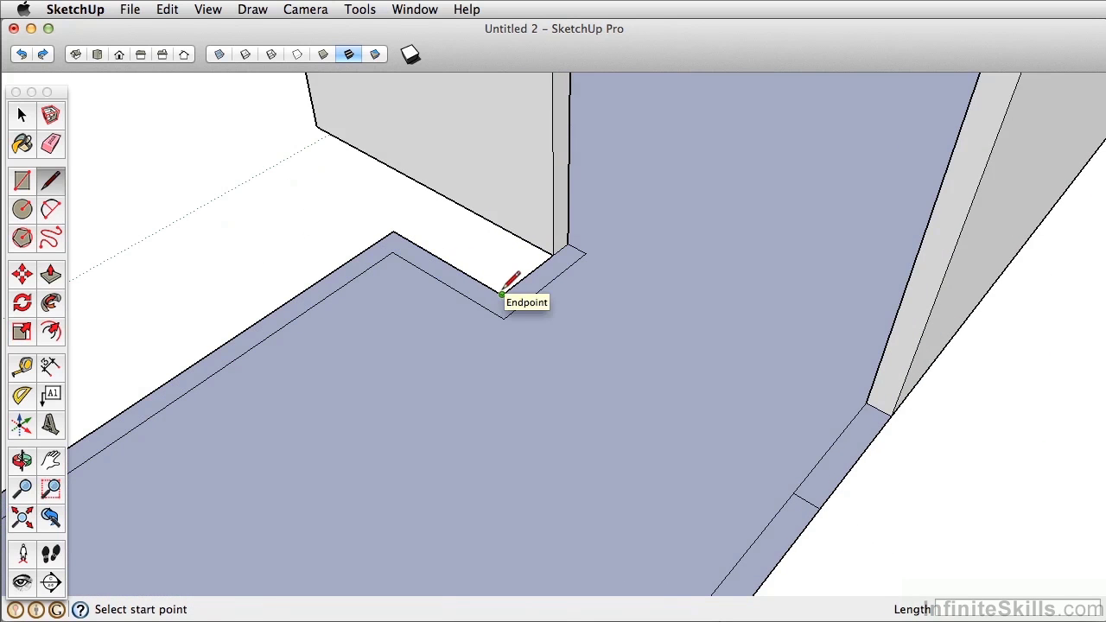
click(501, 294)
click(489, 305)
Step: Pull the notch's short wall section up 80 inches as a new starting face and raise the opposite section to match
shift+middle_drag(528, 245, 447, 254)
key(p)
click(445, 289)
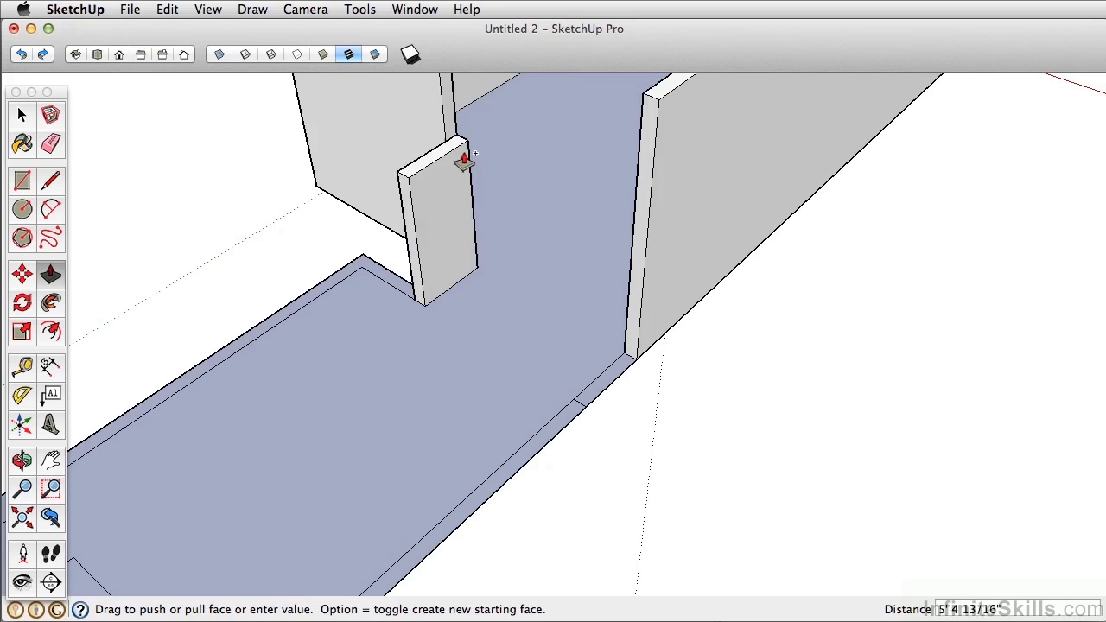
shift+middle_drag(463, 160, 456, 274)
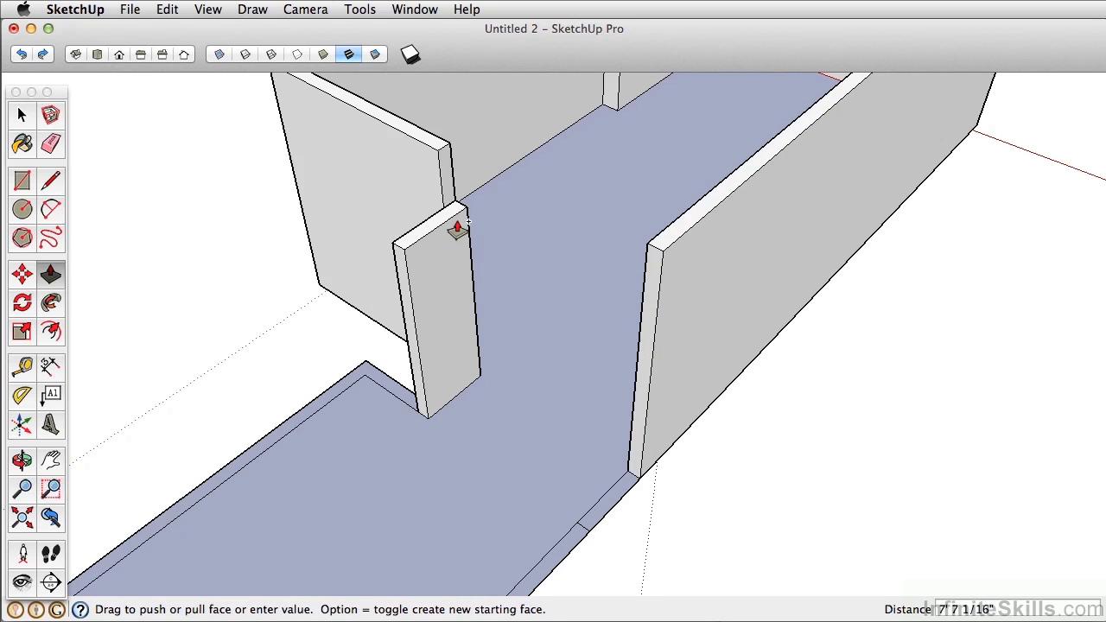
text(80)
key(Return)
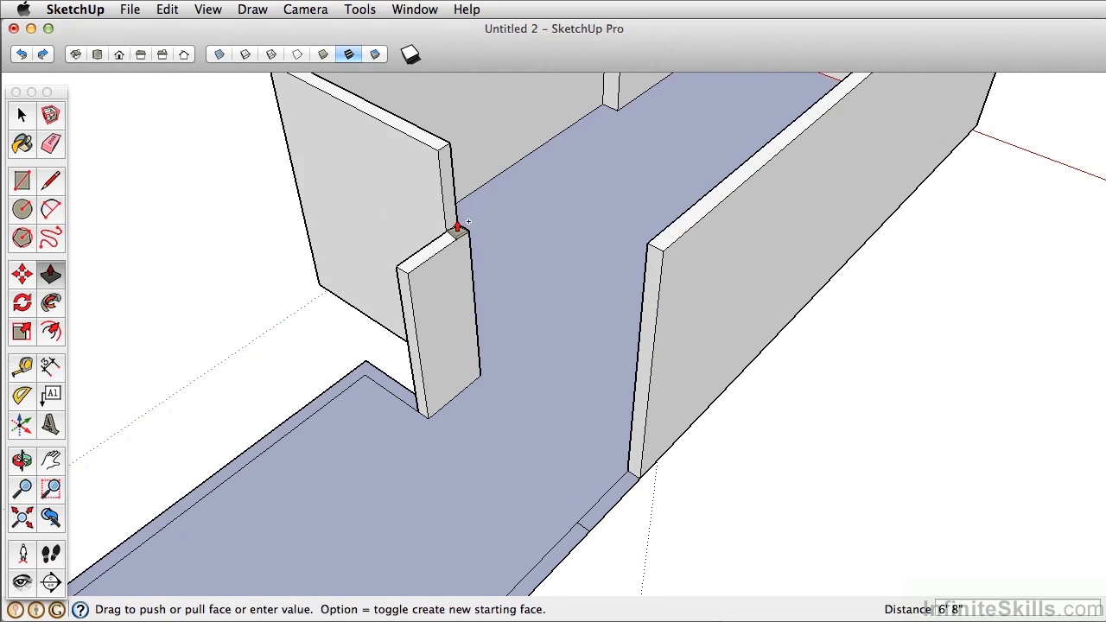
click(610, 508)
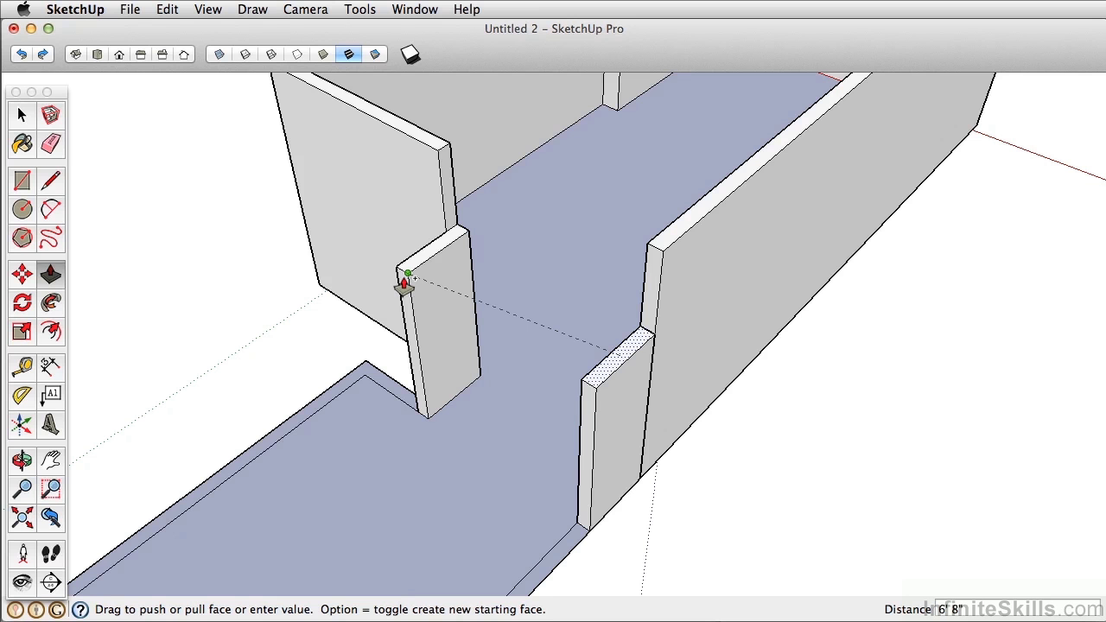
click(406, 281)
Step: Pull the wall section between the notch and the small bump up 95.5 inches as a new starting face
middle_drag(552, 382, 696, 214)
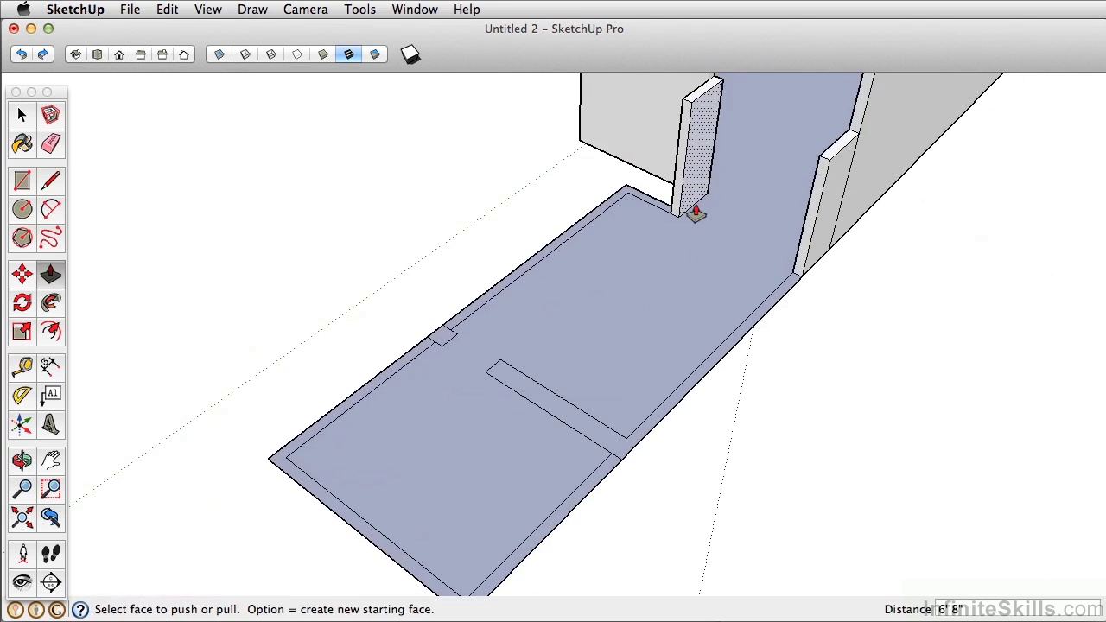
click(479, 309)
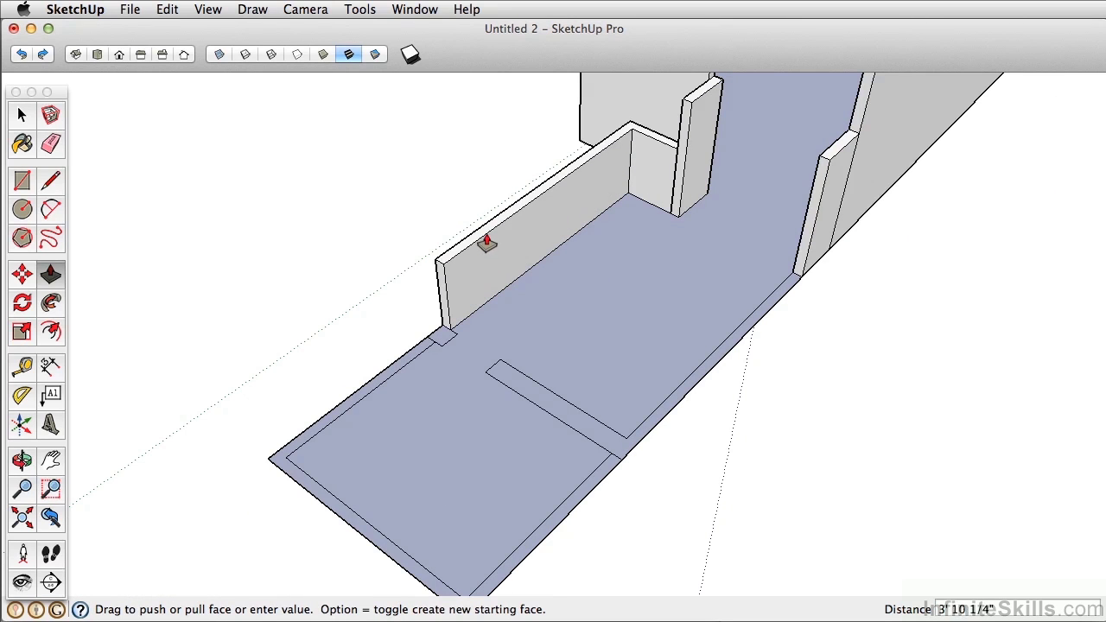
text(9)
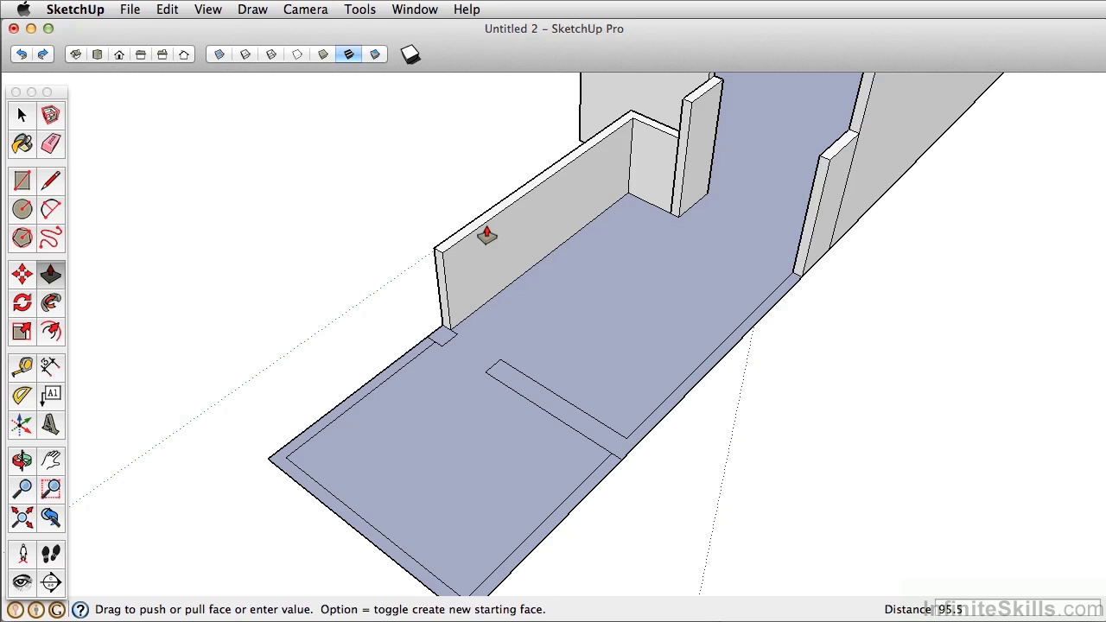
text(5.5)
key(Return)
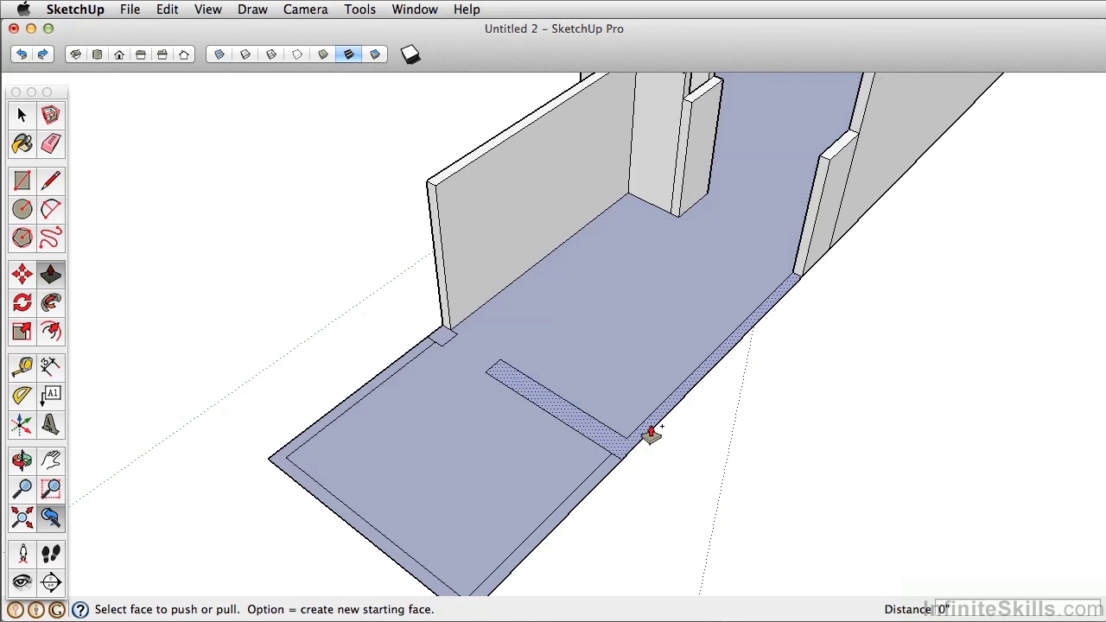
Step: Pull the next wall section with its crossing partition, and the small bump opposite, up to match the adjacent 95.5-inch wall
click(650, 433)
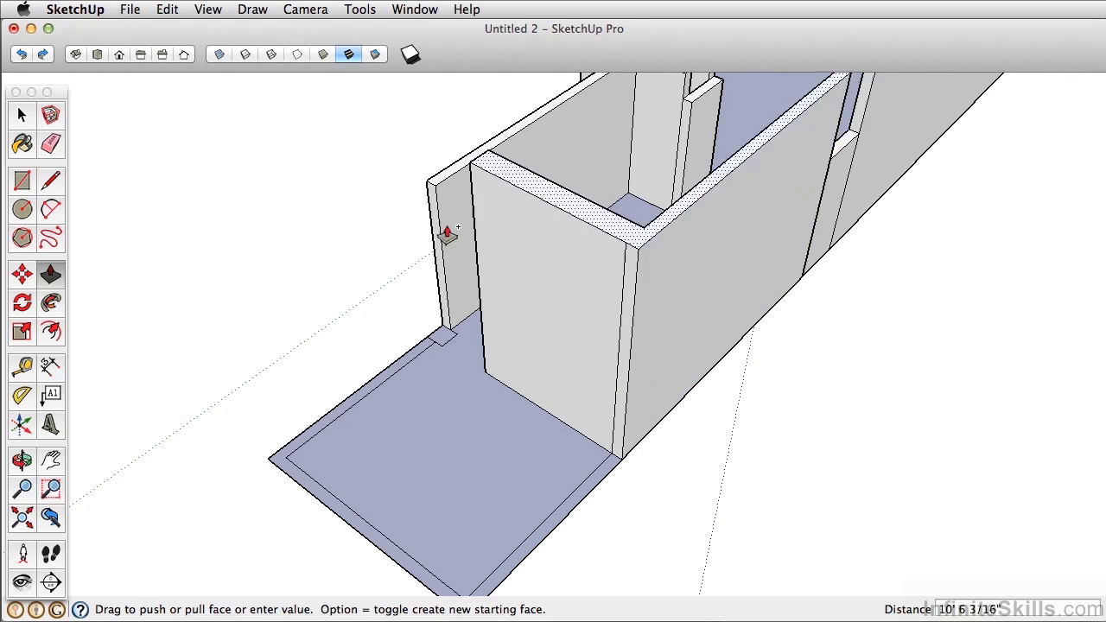
click(432, 188)
click(440, 337)
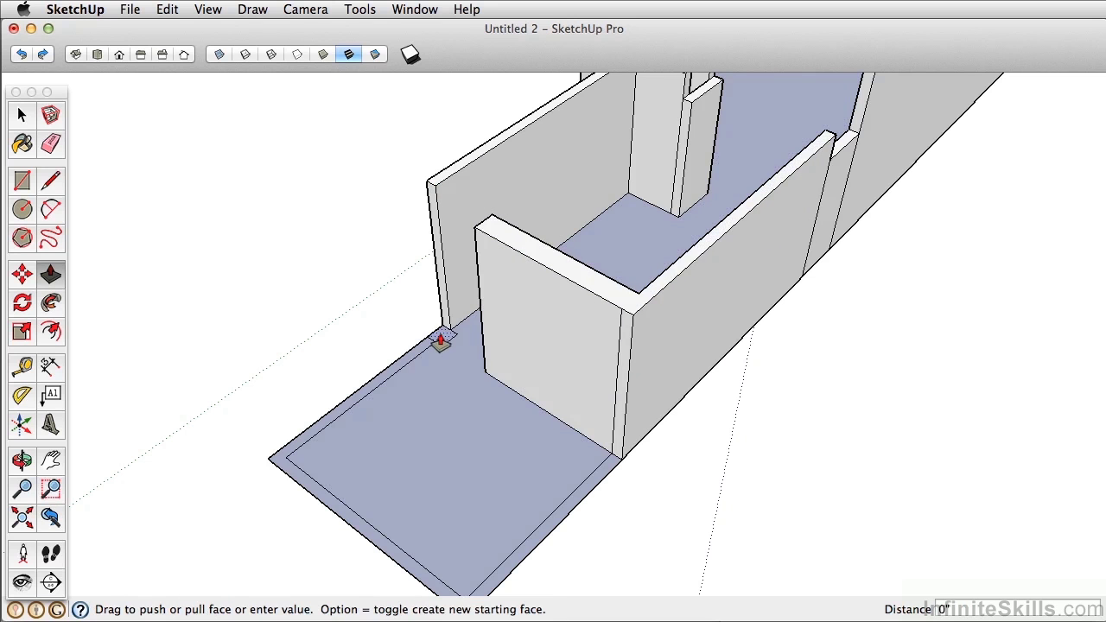
click(478, 238)
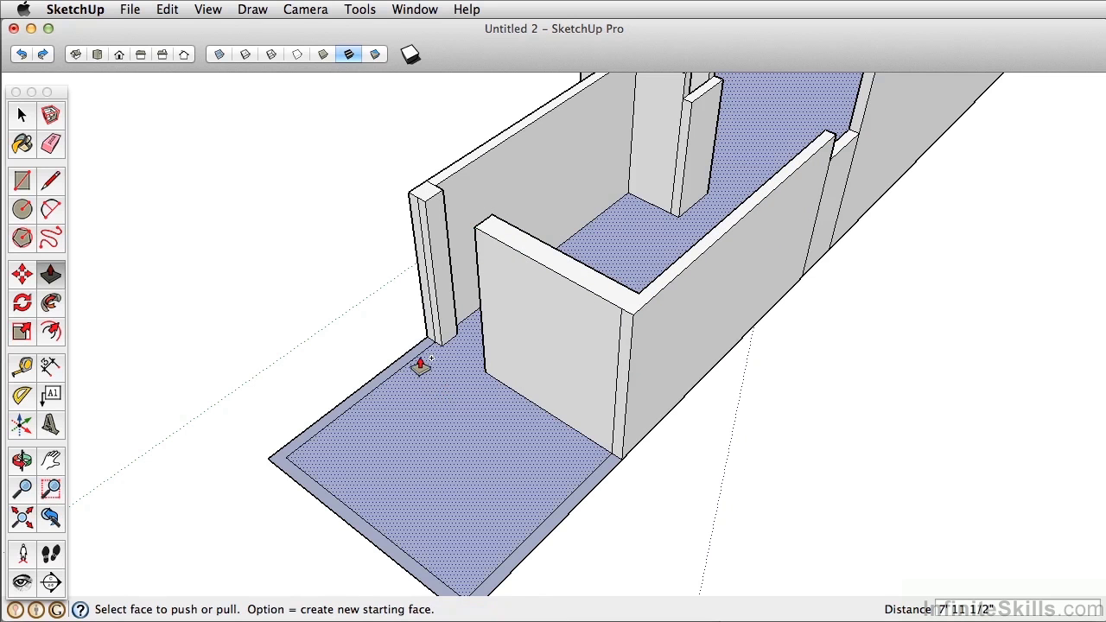
Step: Pull the U-shaped wall around the end room up 7' 2 1/2" with Push/Pull
click(418, 363)
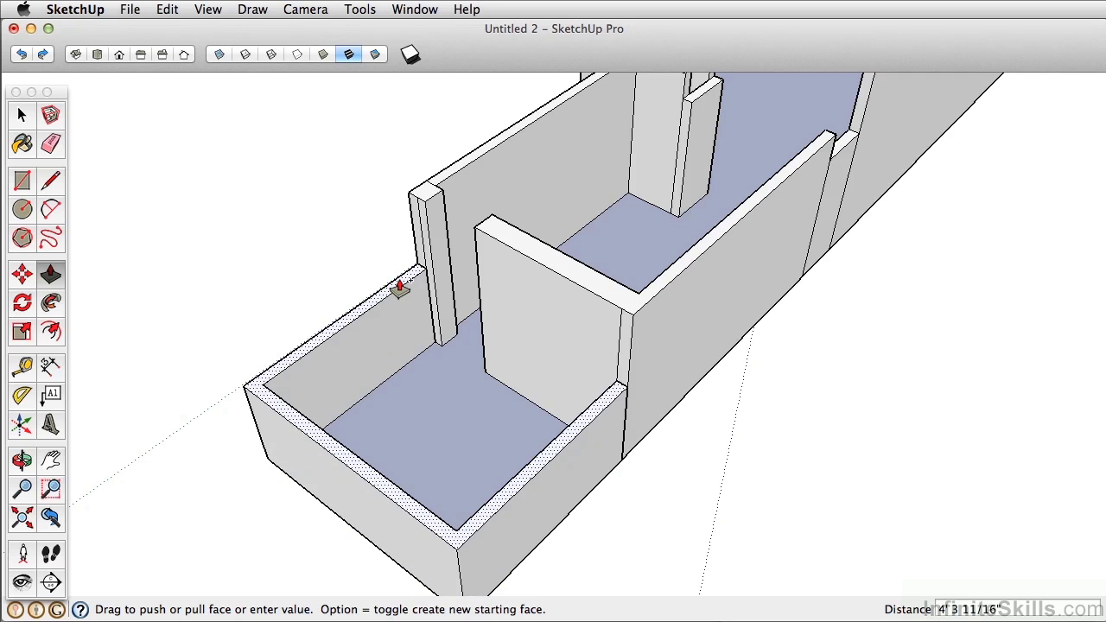
key(Return)
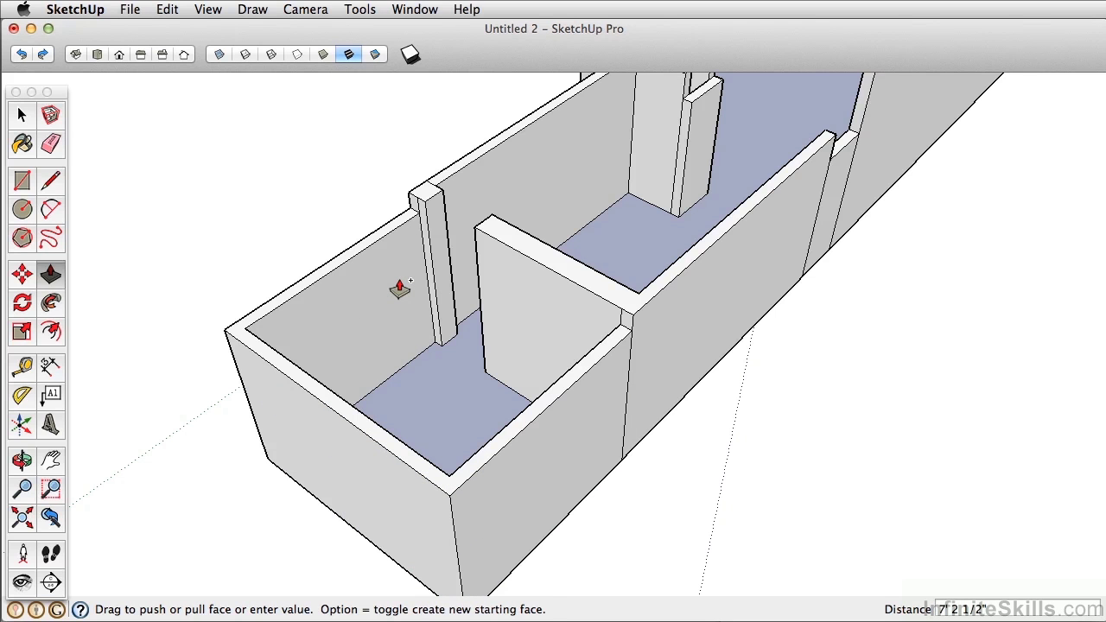
Step: Pull the L-shaped closet wall in the large room's corner up 9' 8", flush with the surrounding room walls
scroll(397, 288, down, 5)
middle_drag(526, 285, 505, 346)
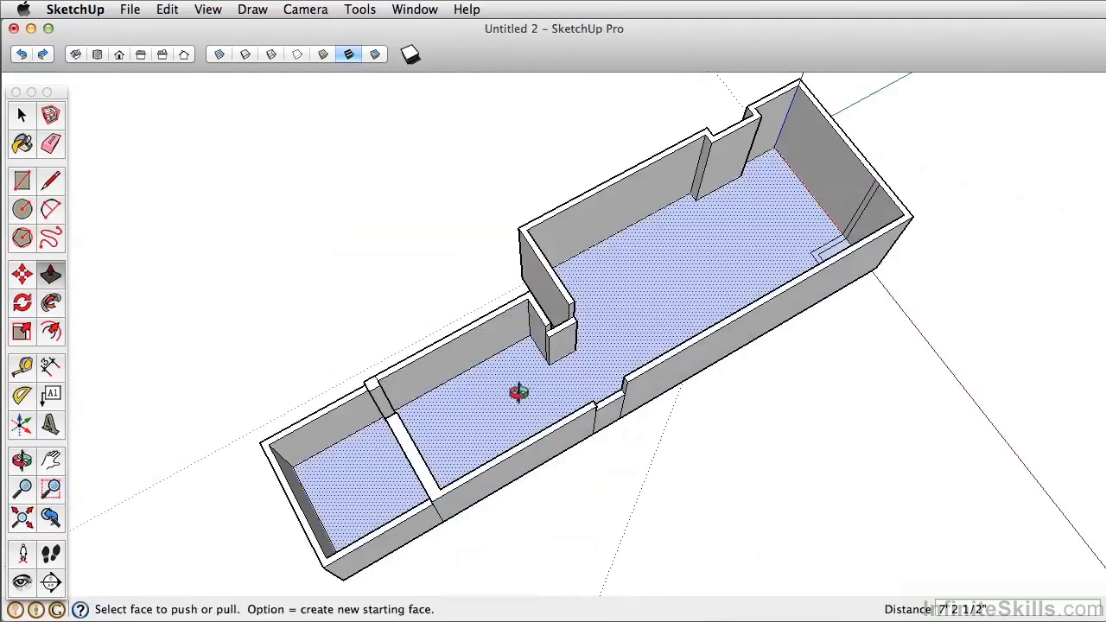
middle_drag(518, 393, 869, 526)
scroll(612, 254, up, 5)
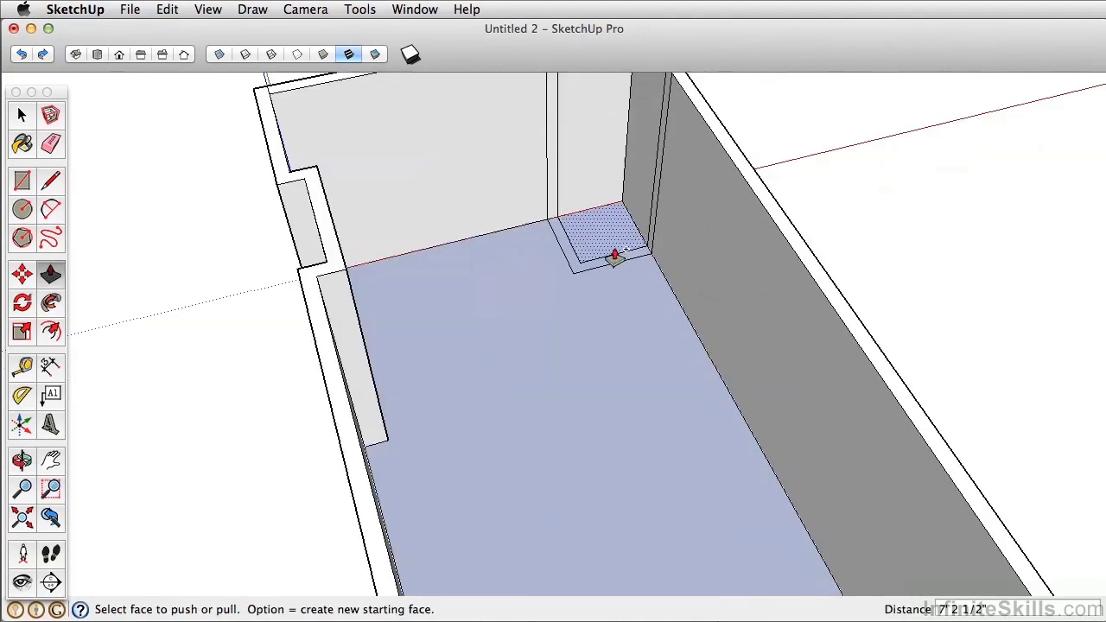
shift+middle_drag(612, 254, 602, 386)
scroll(605, 388, up, 3)
click(631, 412)
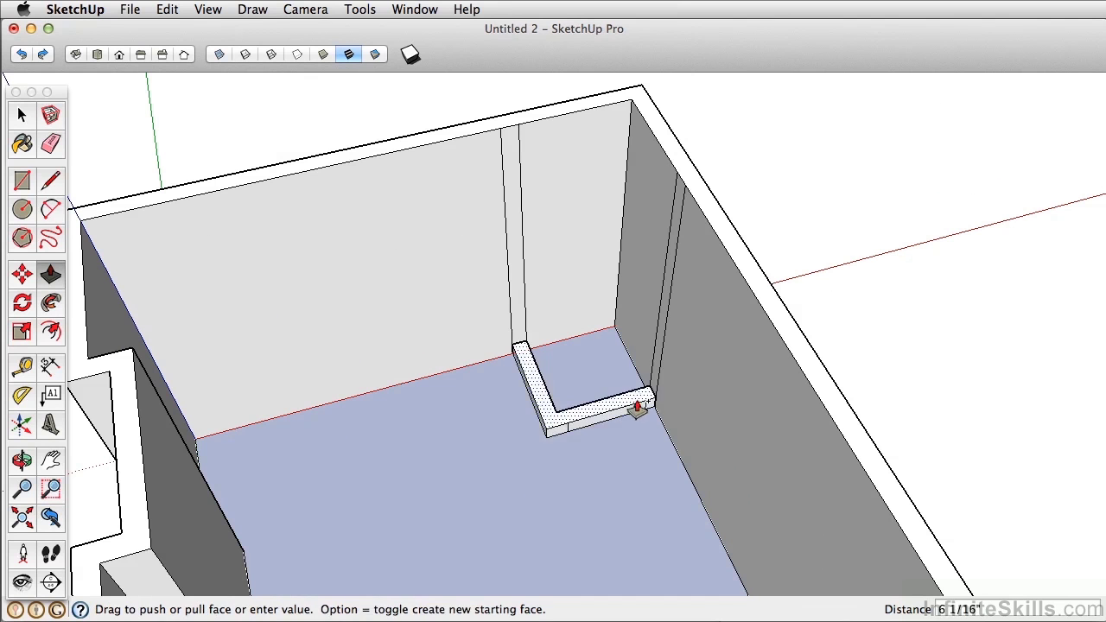
click(696, 207)
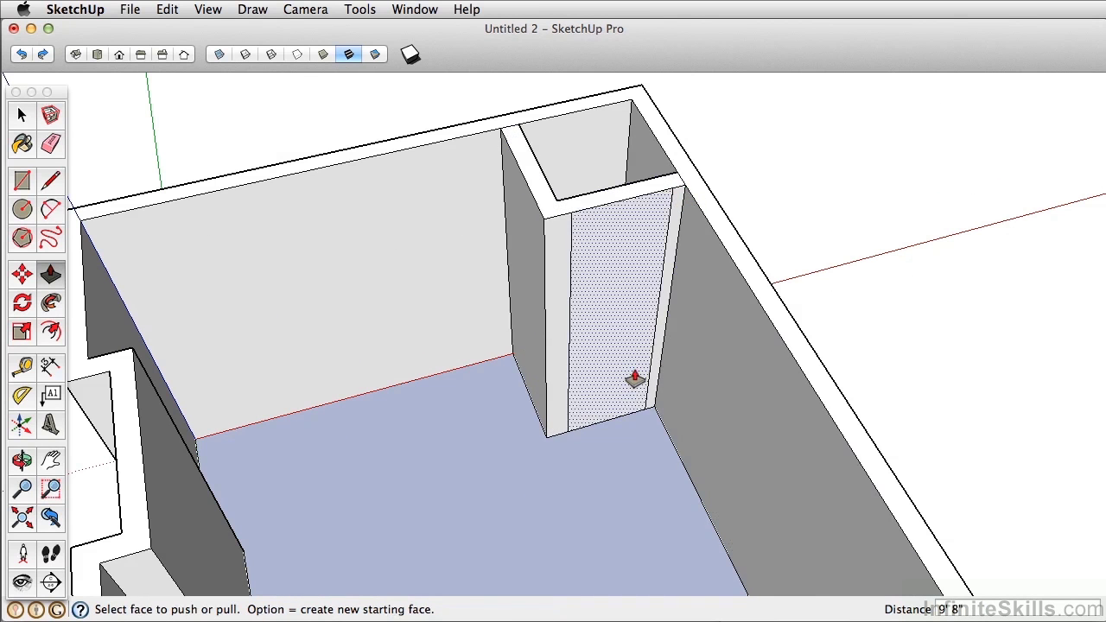
Step: Start a Push/Pull on the wide middle face between the vertical edges on the corner closet's front wall
scroll(633, 390, up, 3)
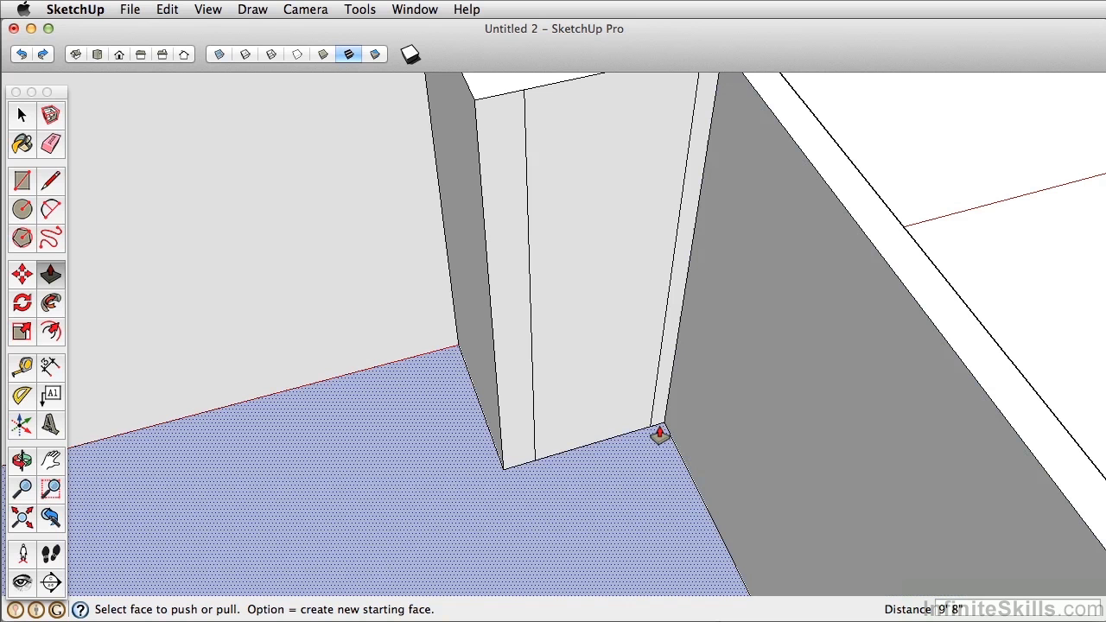
middle_drag(659, 435, 590, 378)
drag(590, 378, 580, 421)
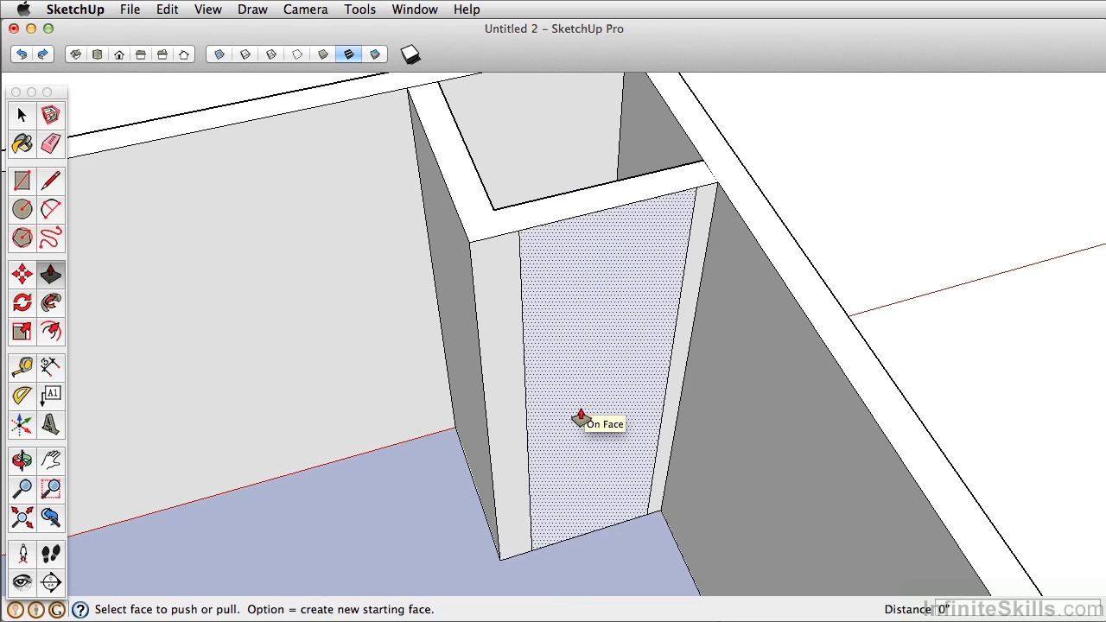